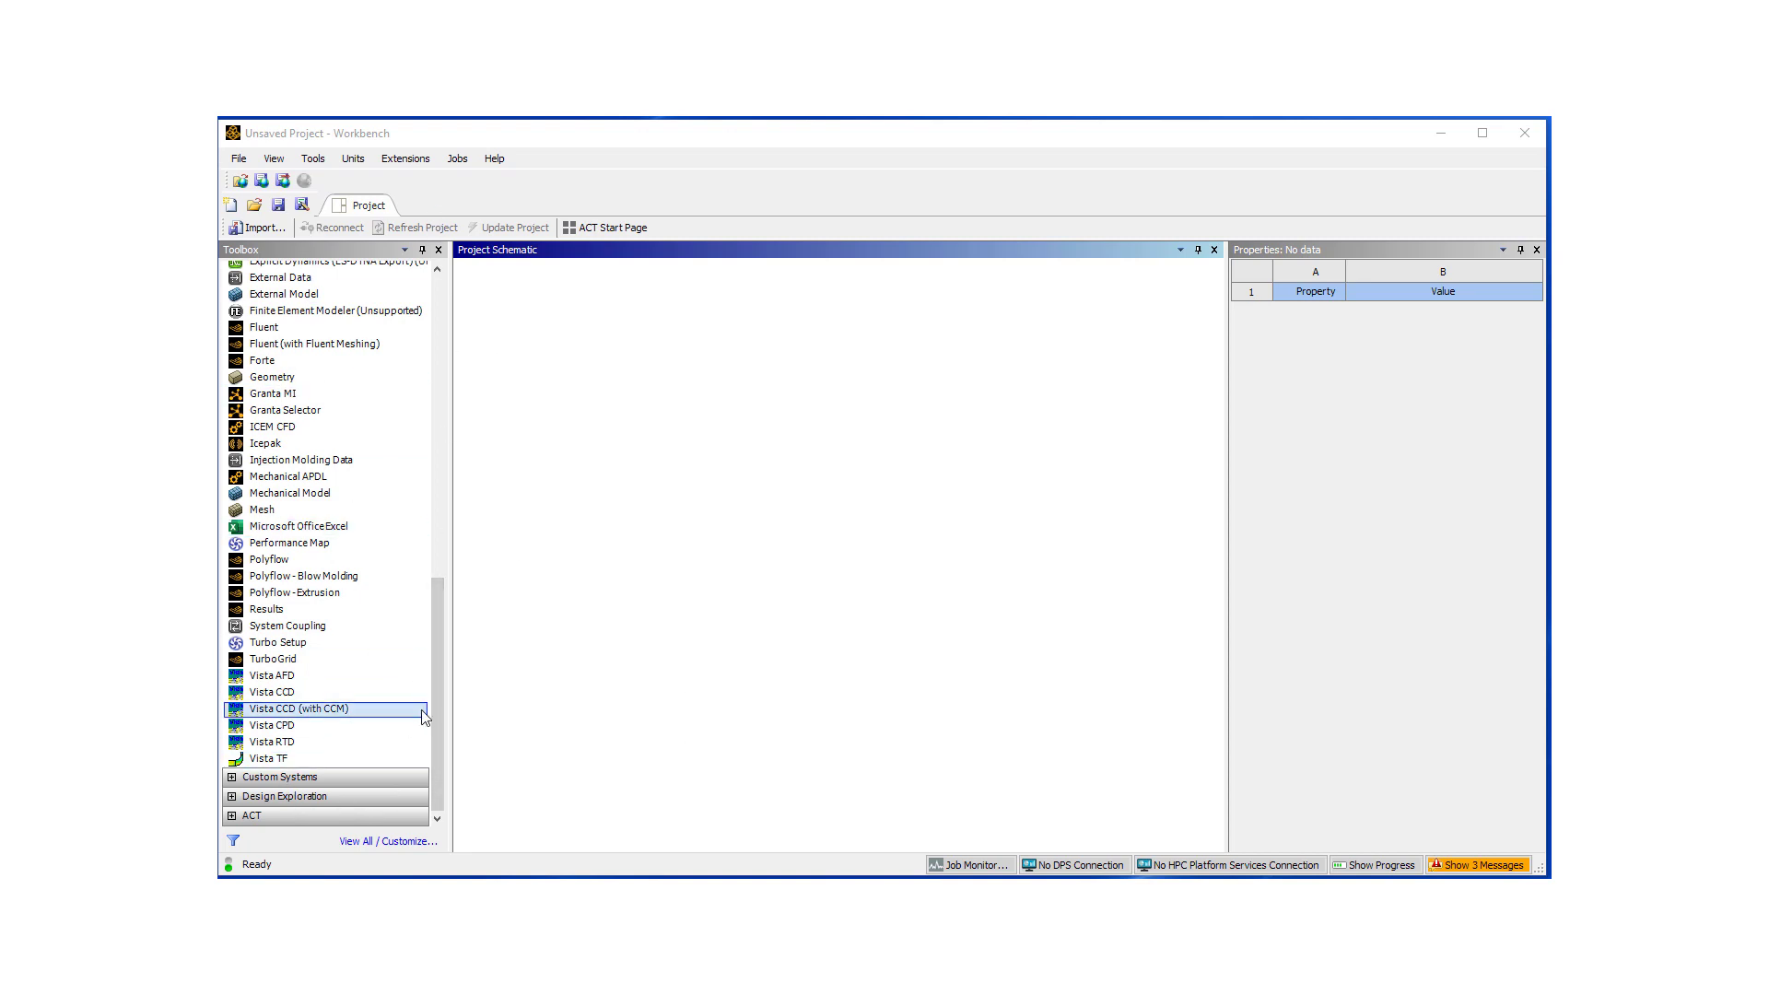
- Add a Vista RTD system to the schematic and open its Blade Design editor
left_click_drag(436, 709, 438, 787)
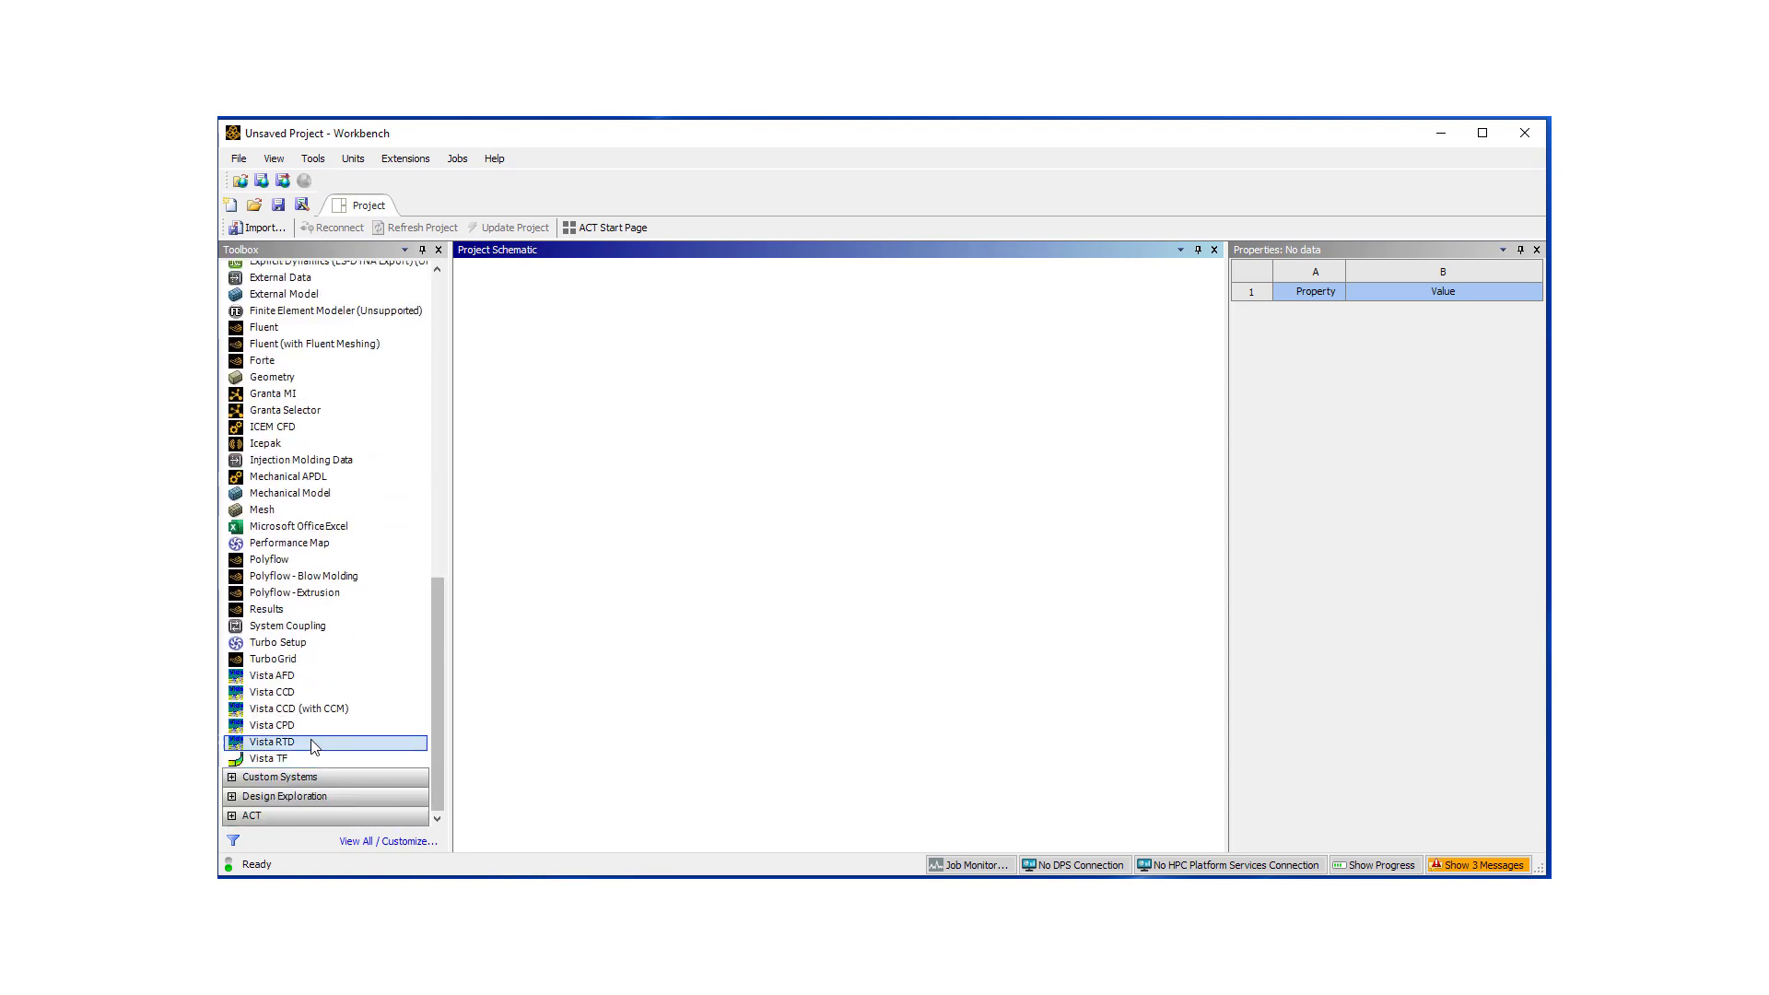
left_click_drag(308, 748, 587, 369)
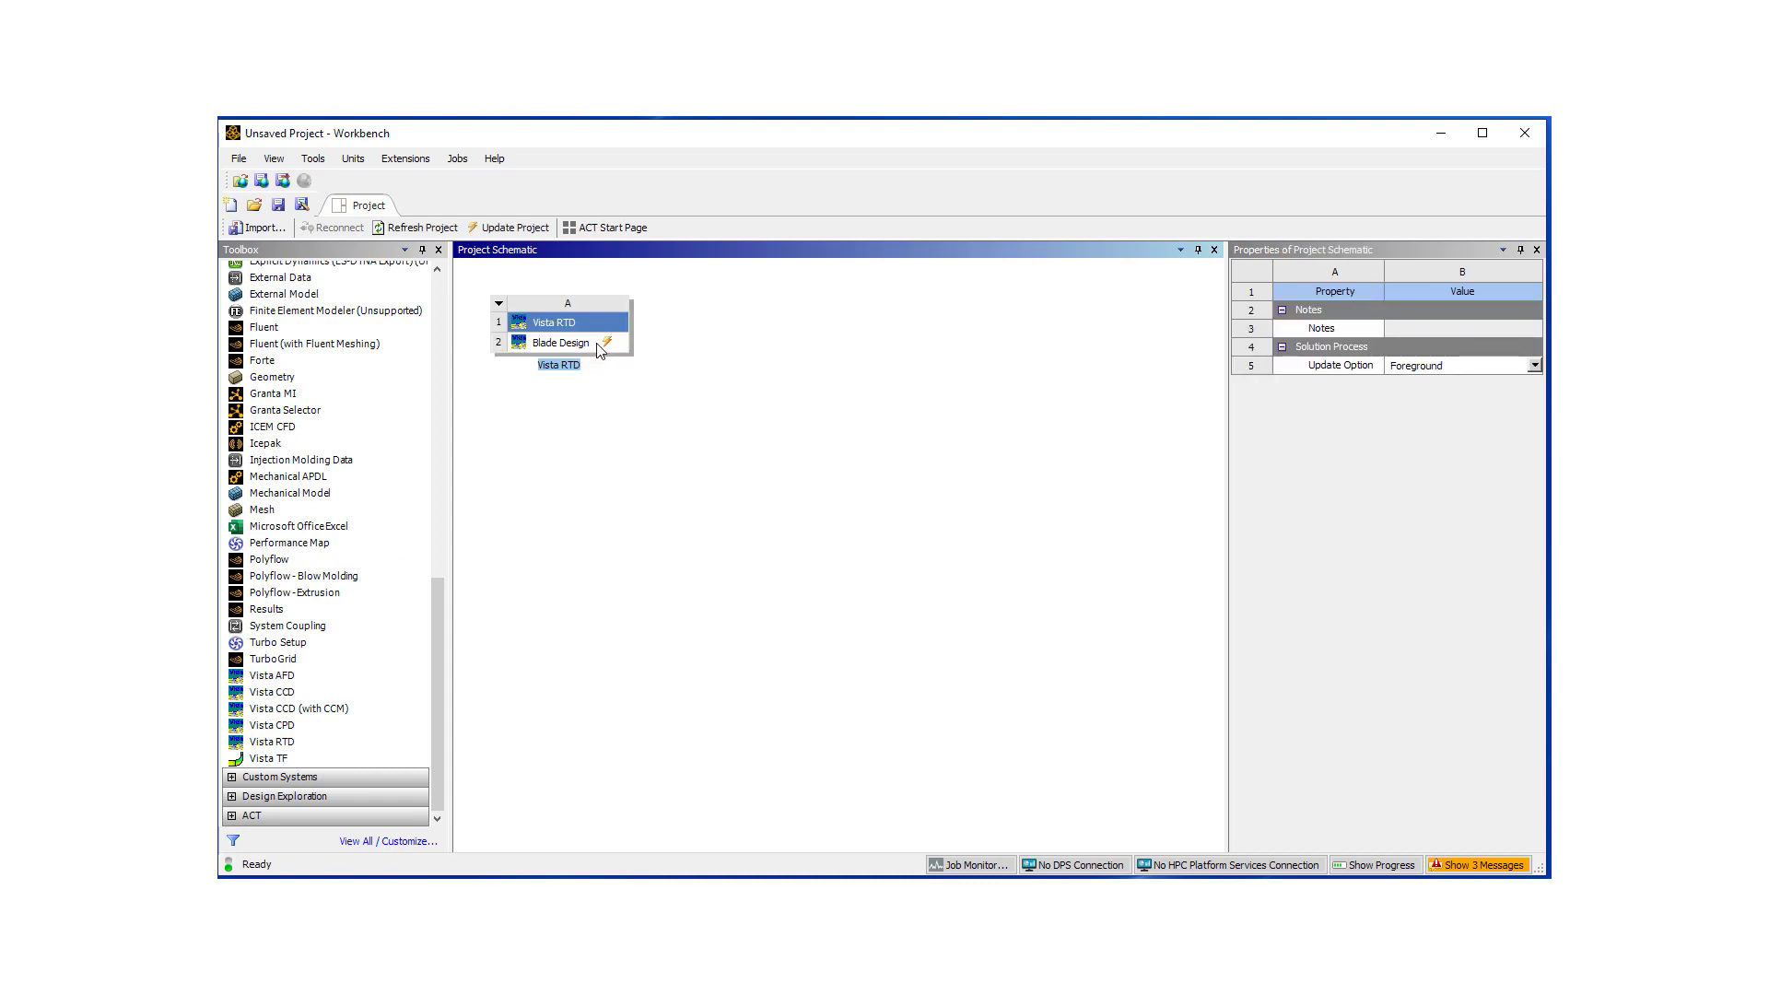
double_click(600, 345)
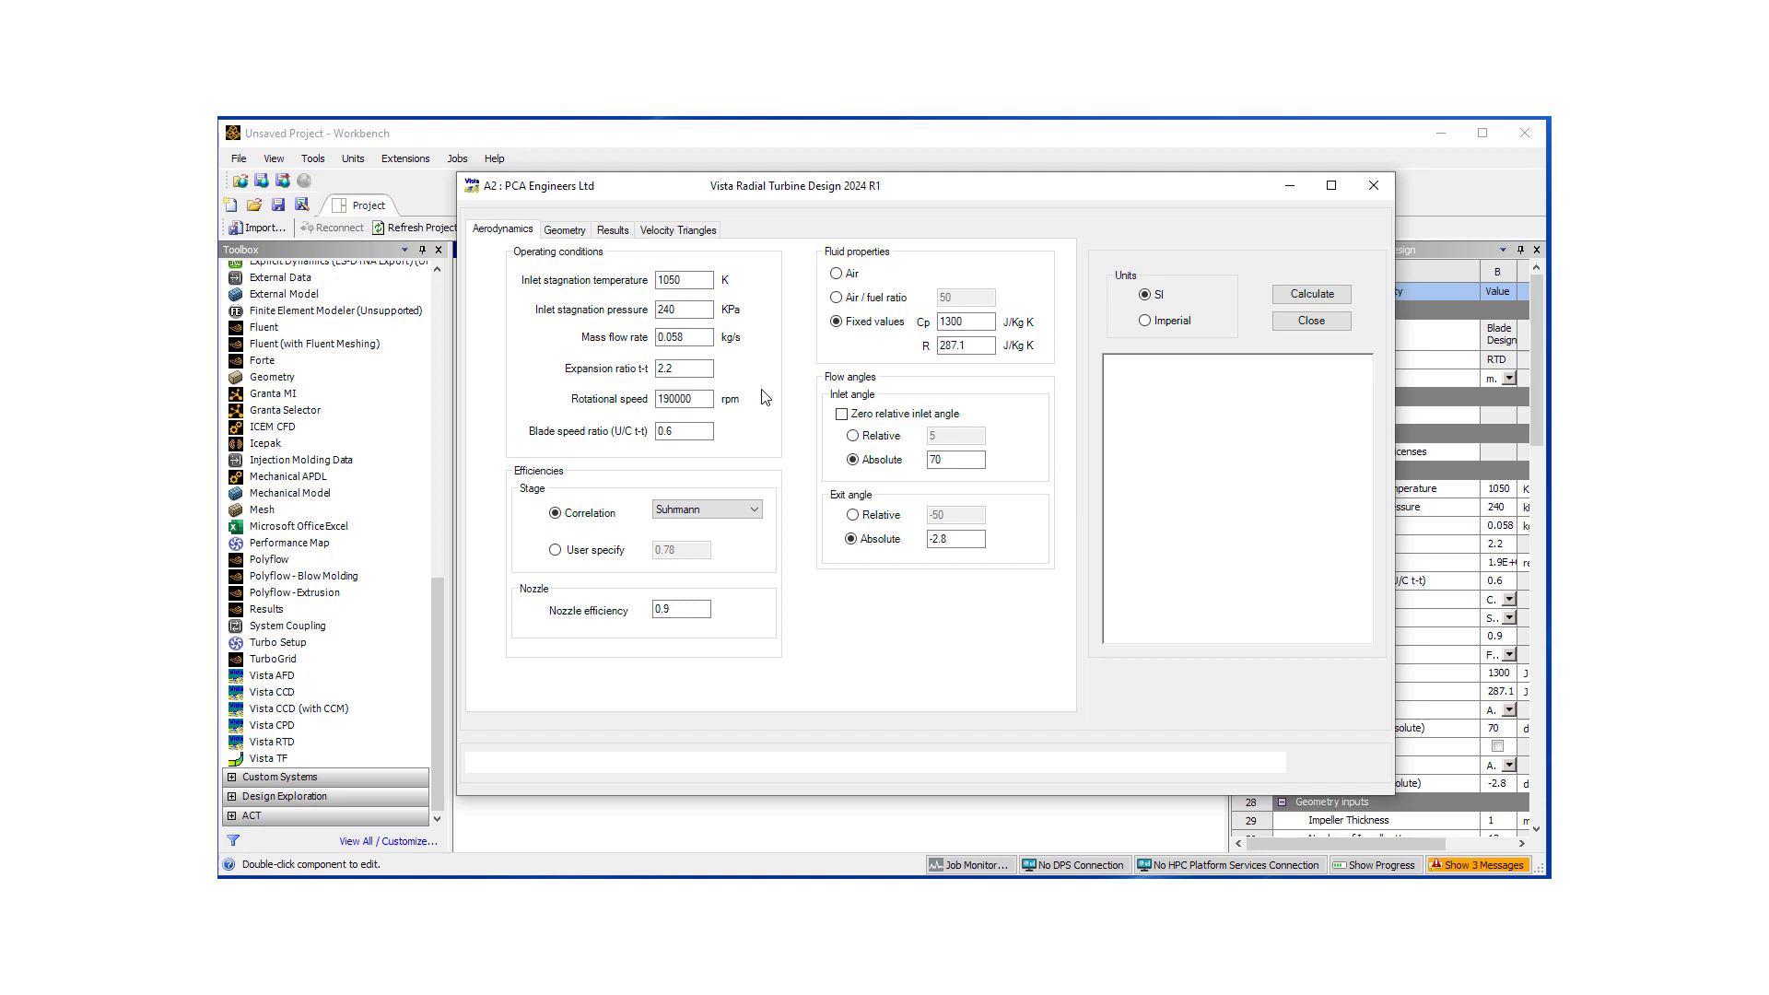
- Set the inlet stagnation temperature to 2000 K and enter a new inlet stagnation pressure
left_click(561, 234)
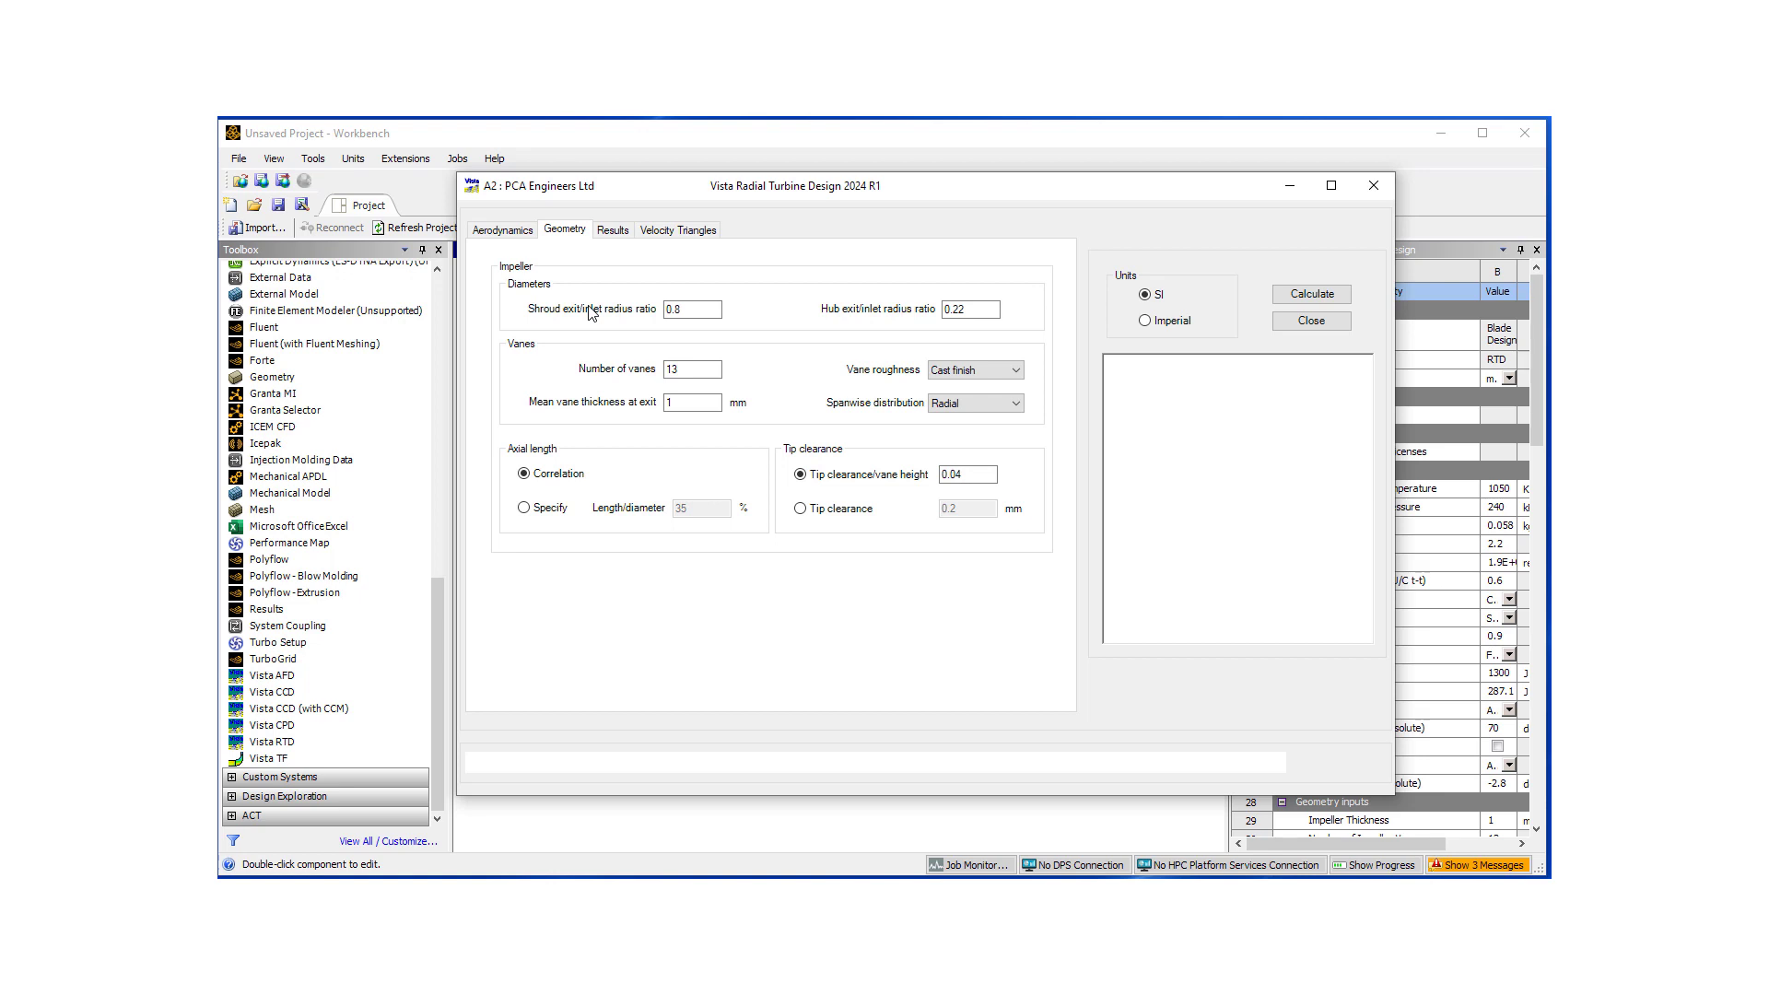
left_click(509, 240)
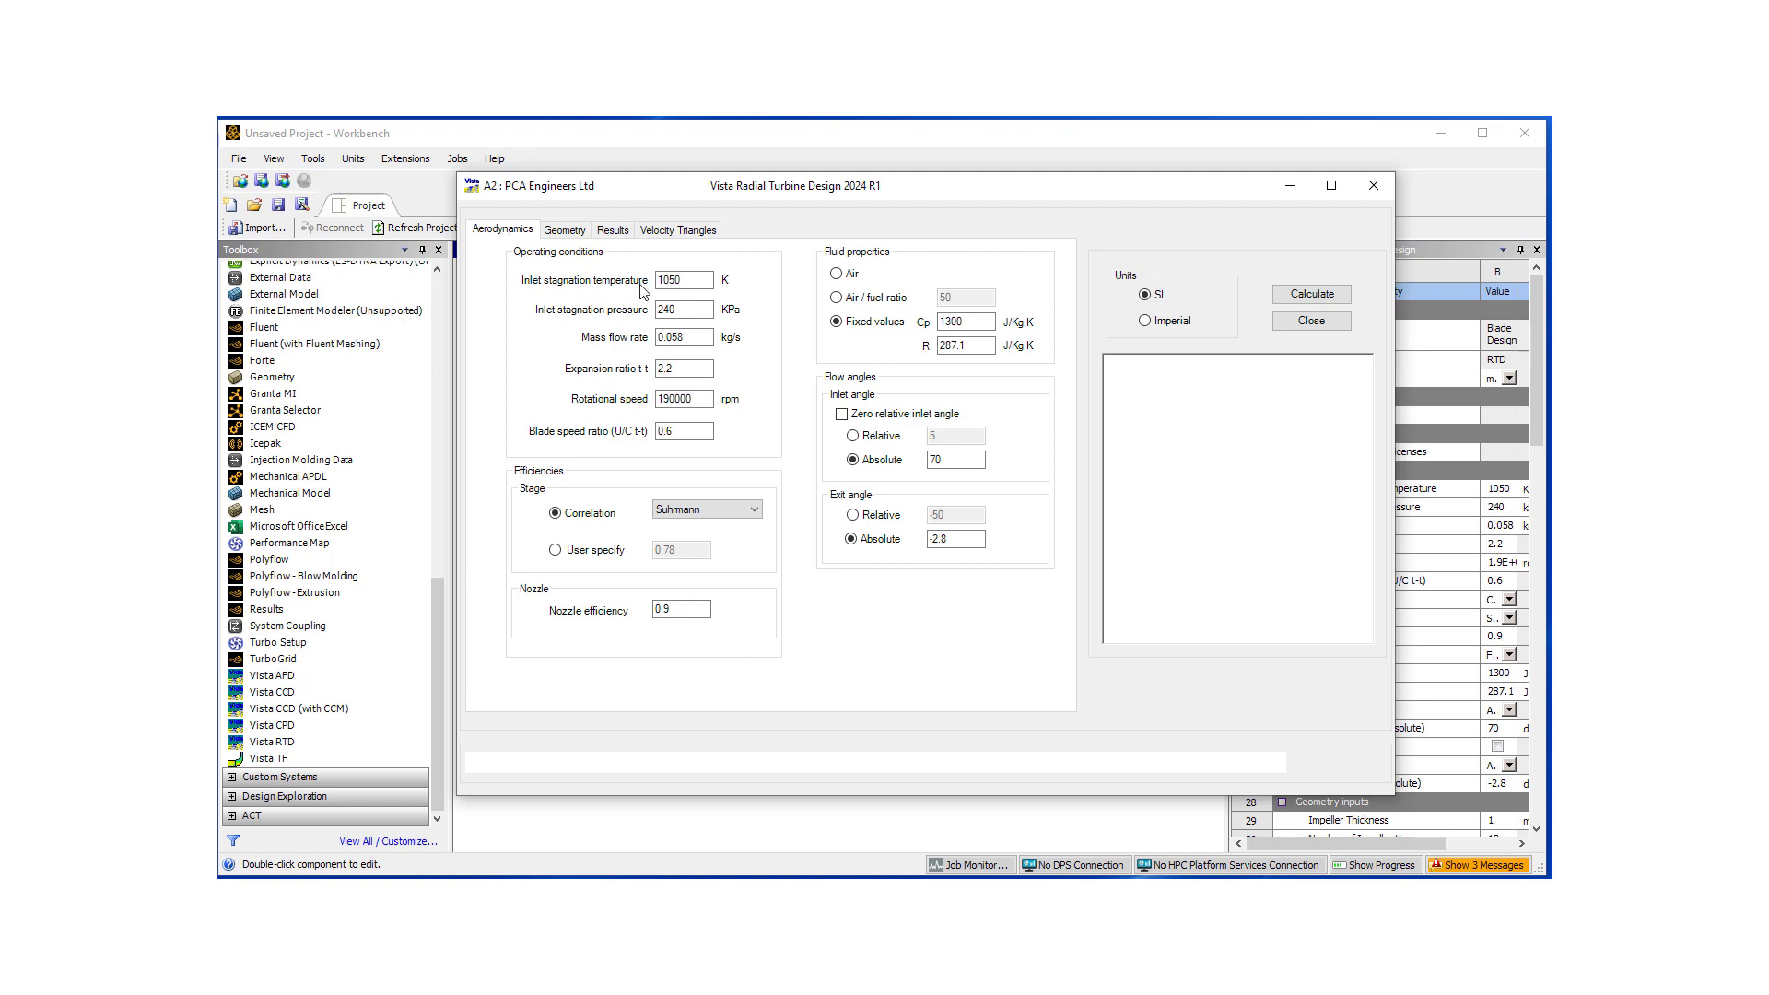
left_click_drag(688, 280, 653, 284)
type("2000")
double_click(683, 311)
type("30")
type("0")
- Change the mass flow rate to 0.1 kg/s and move on to the rotational speed
left_click_drag(688, 341, 669, 339)
type("1")
left_click(674, 366)
left_click(669, 399)
- Set the impeller's shroud exit/inlet radius ratio to 0.7
left_click(564, 230)
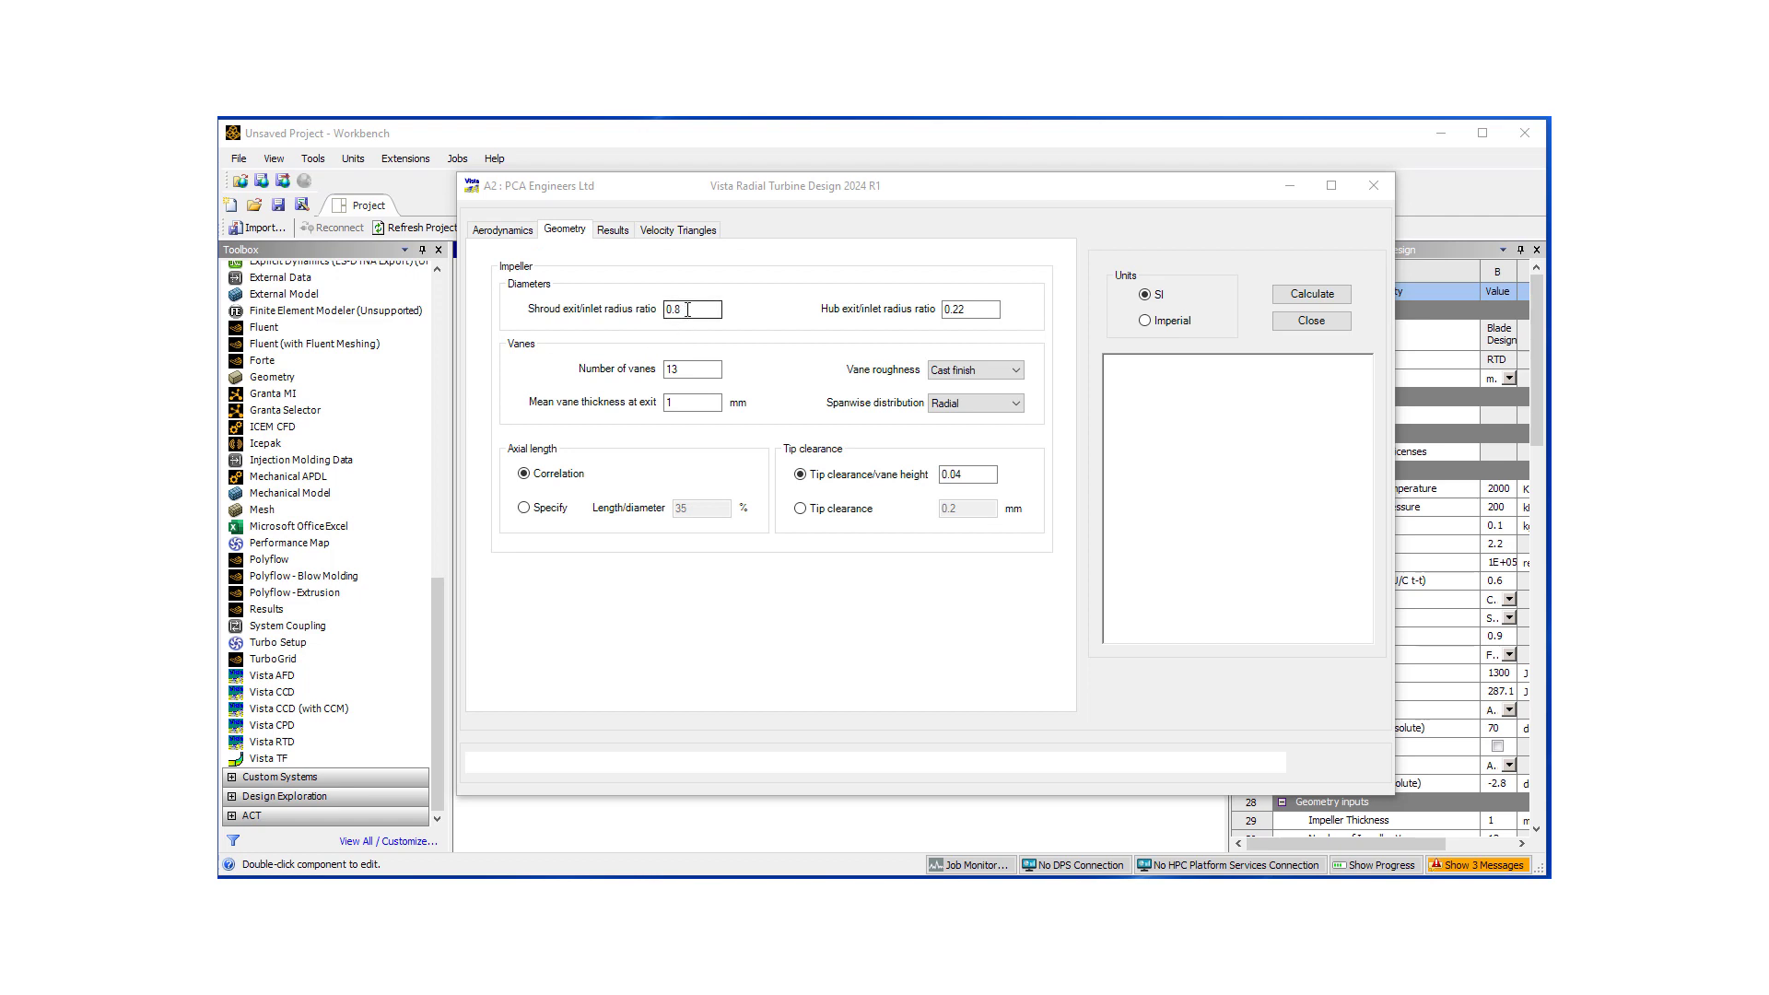
left_click(688, 310)
key("BackSpace")
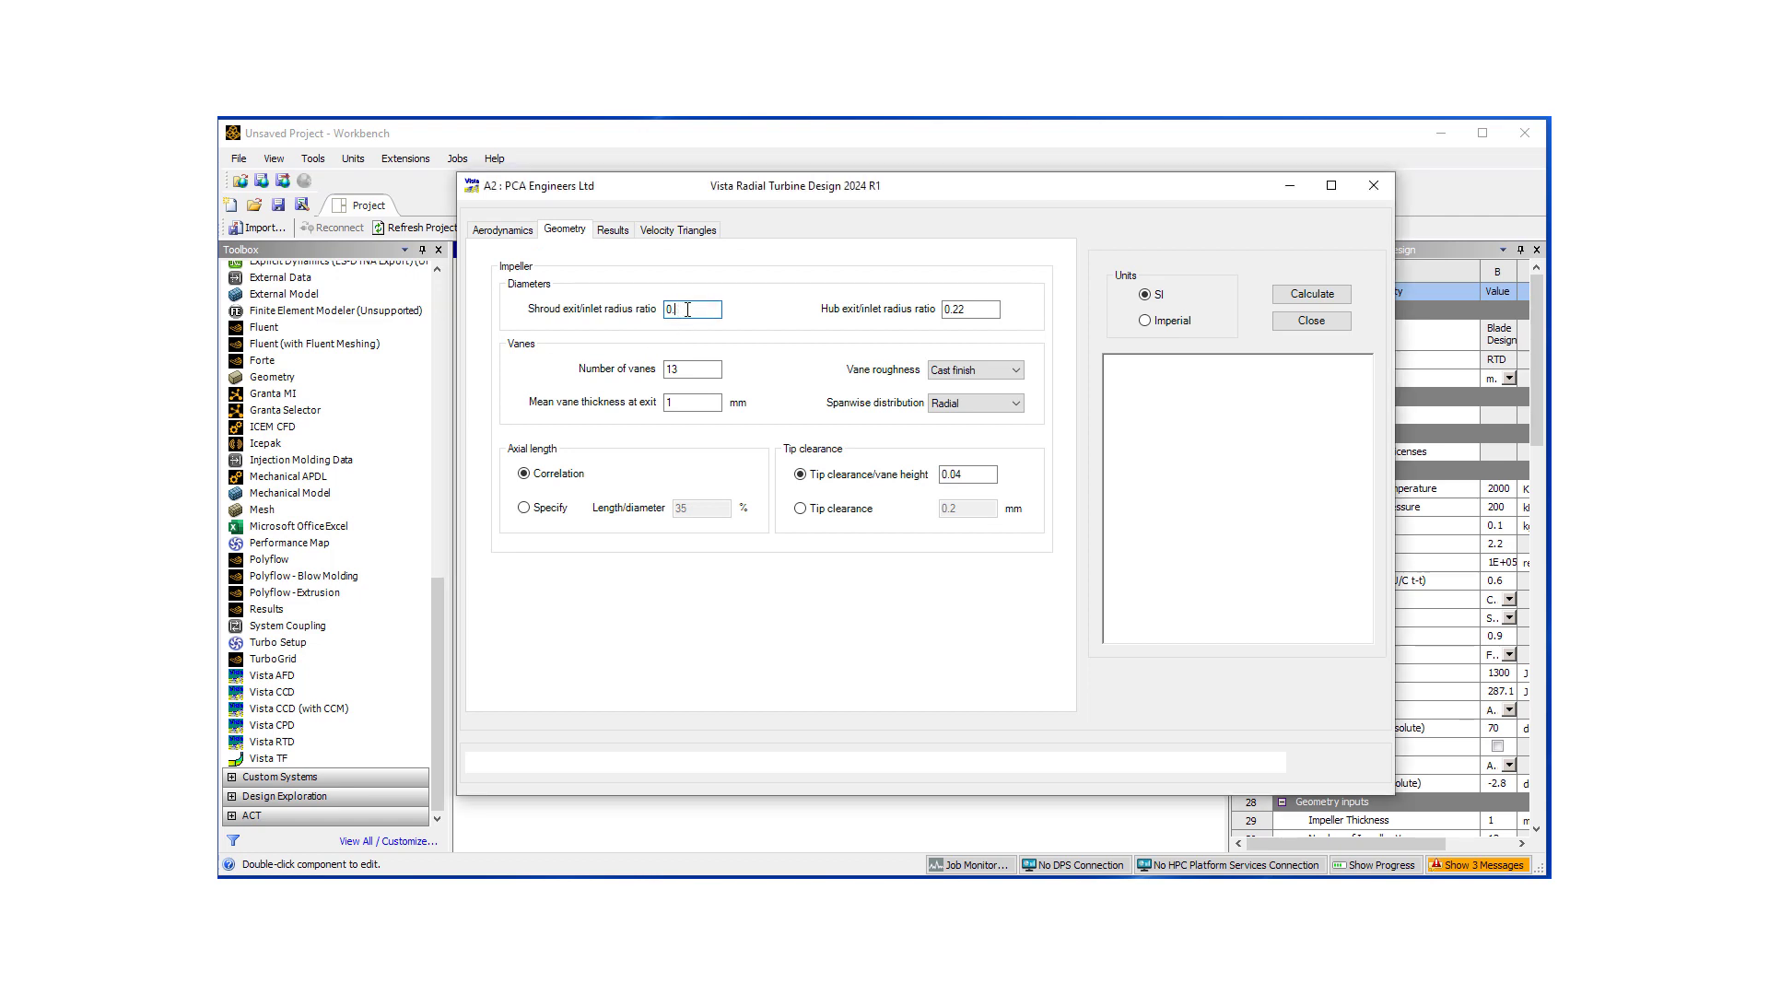
type("7")
- Specify a length/diameter of 50 and an absolute tip clearance of 1 mm
left_click(524, 507)
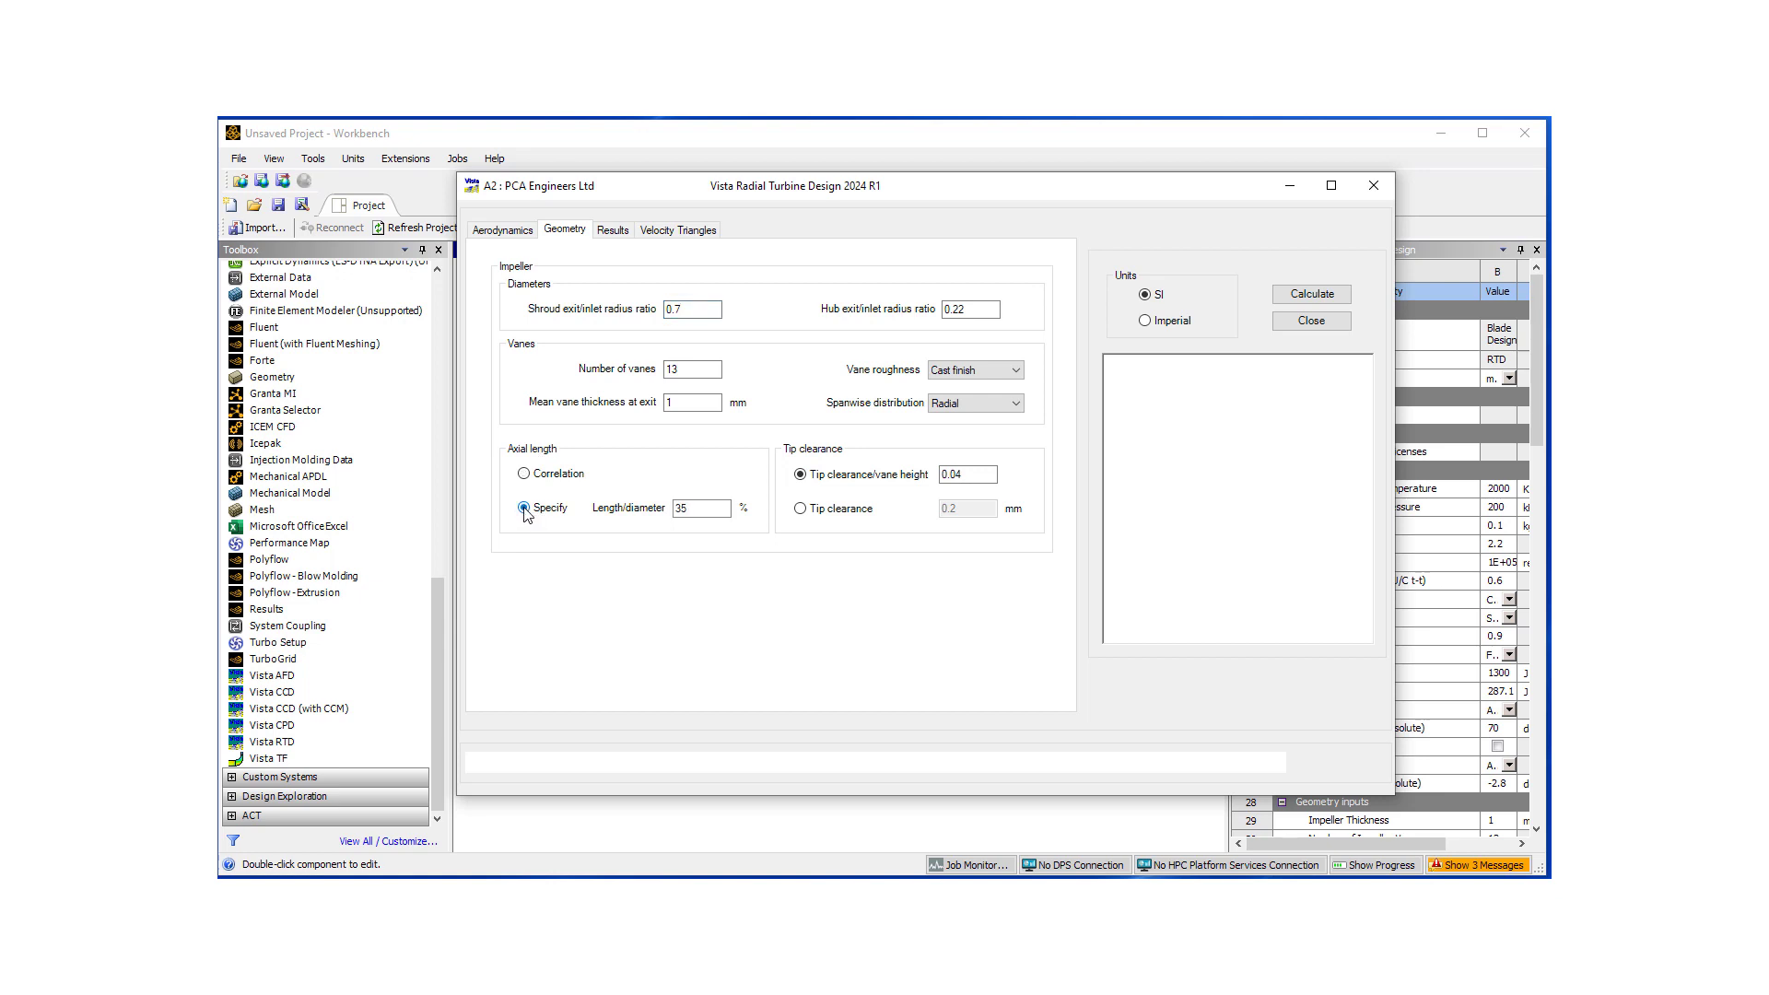
double_click(687, 510)
type("50")
left_click(800, 509)
double_click(961, 509)
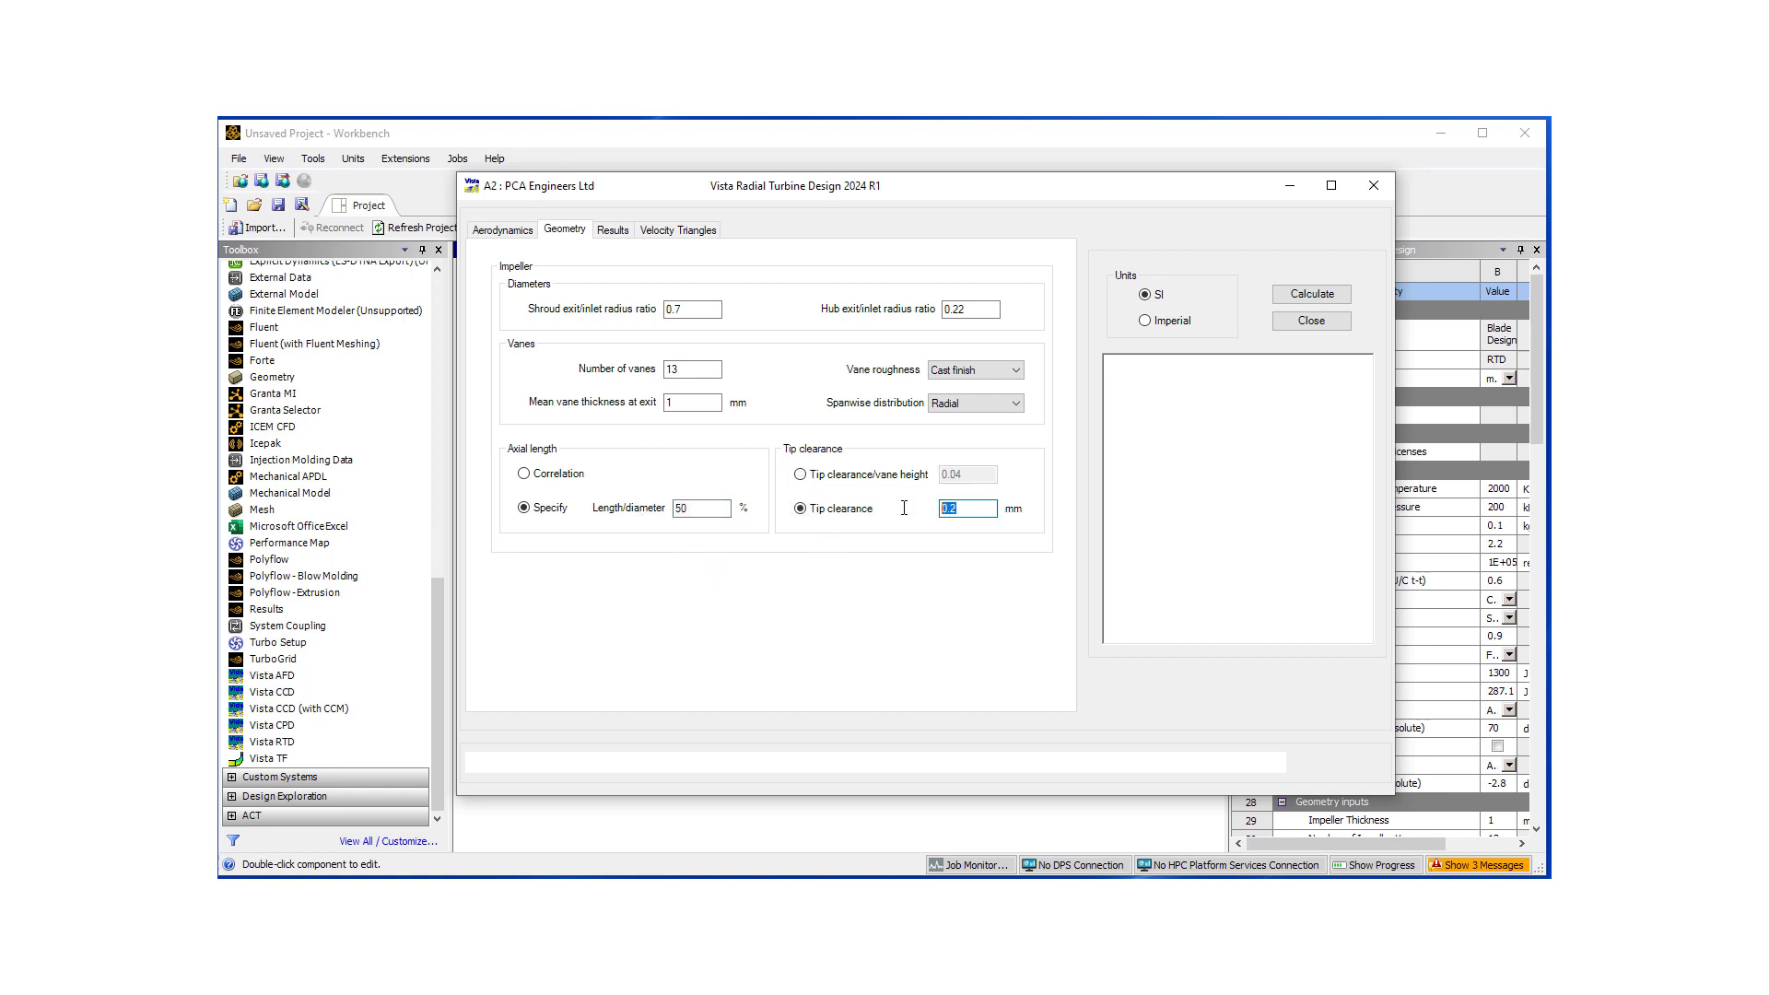
type("1")
- Calculate the radial turbine design, then review the geometry and aerodynamic inputs
left_click(1294, 300)
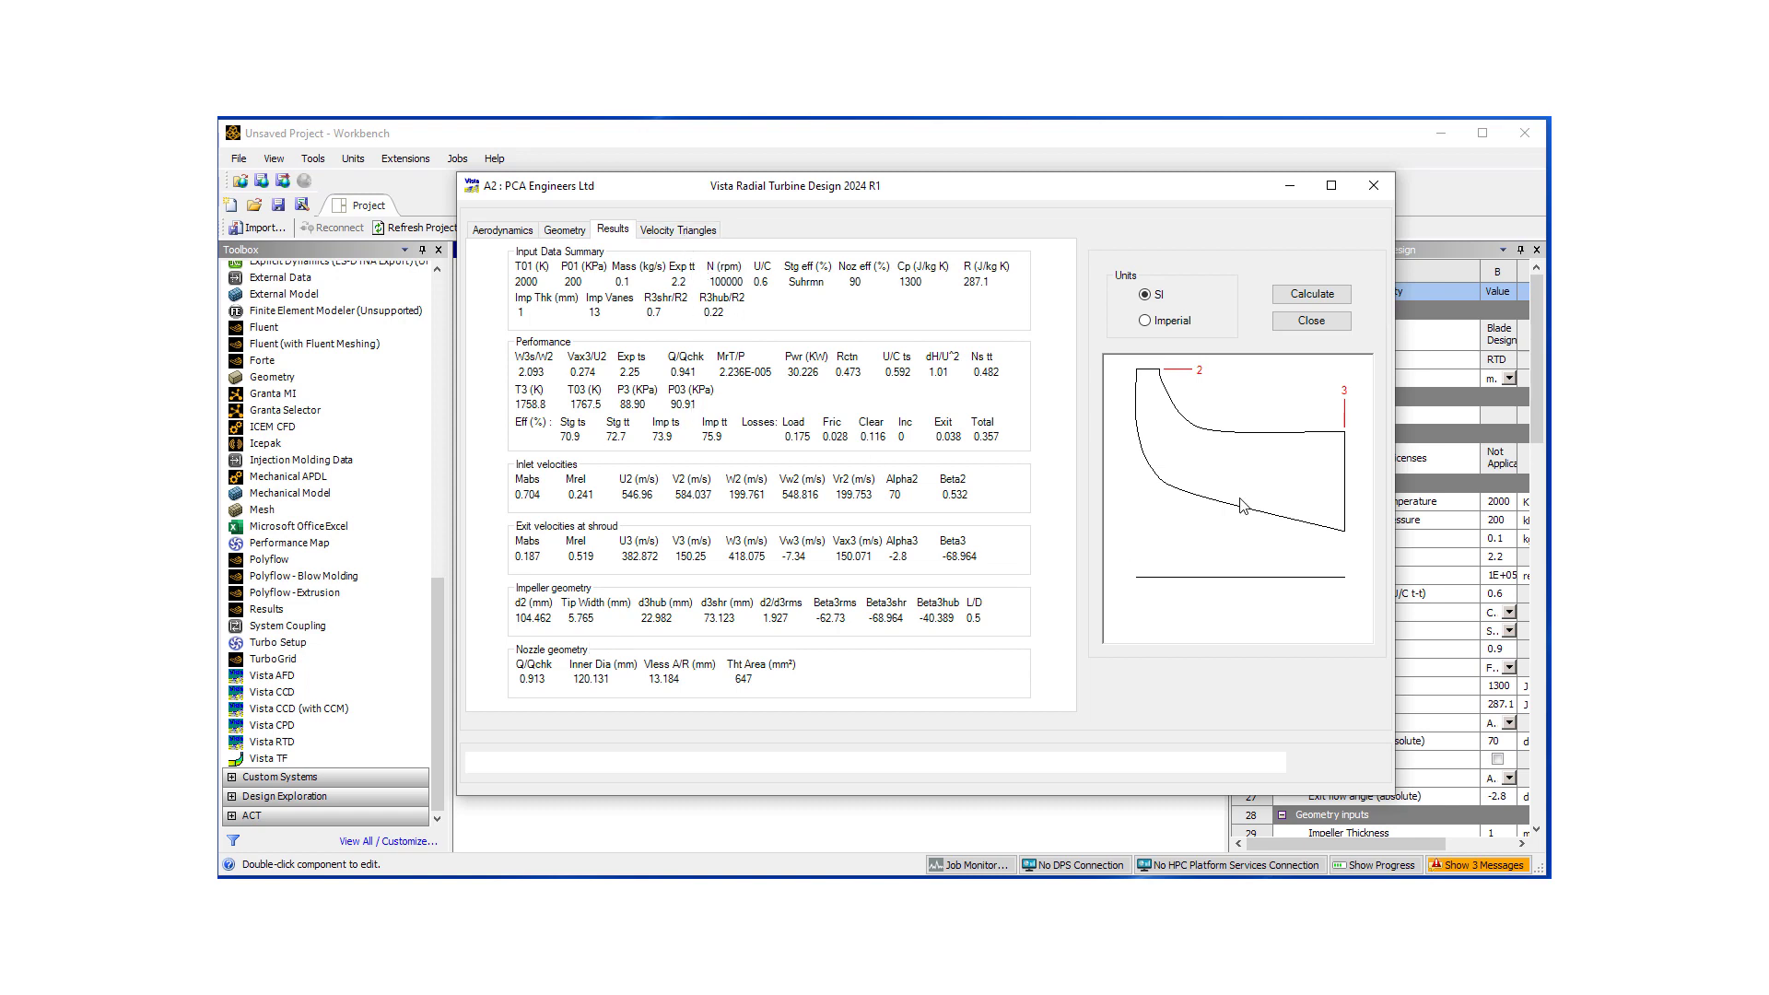
left_click(558, 232)
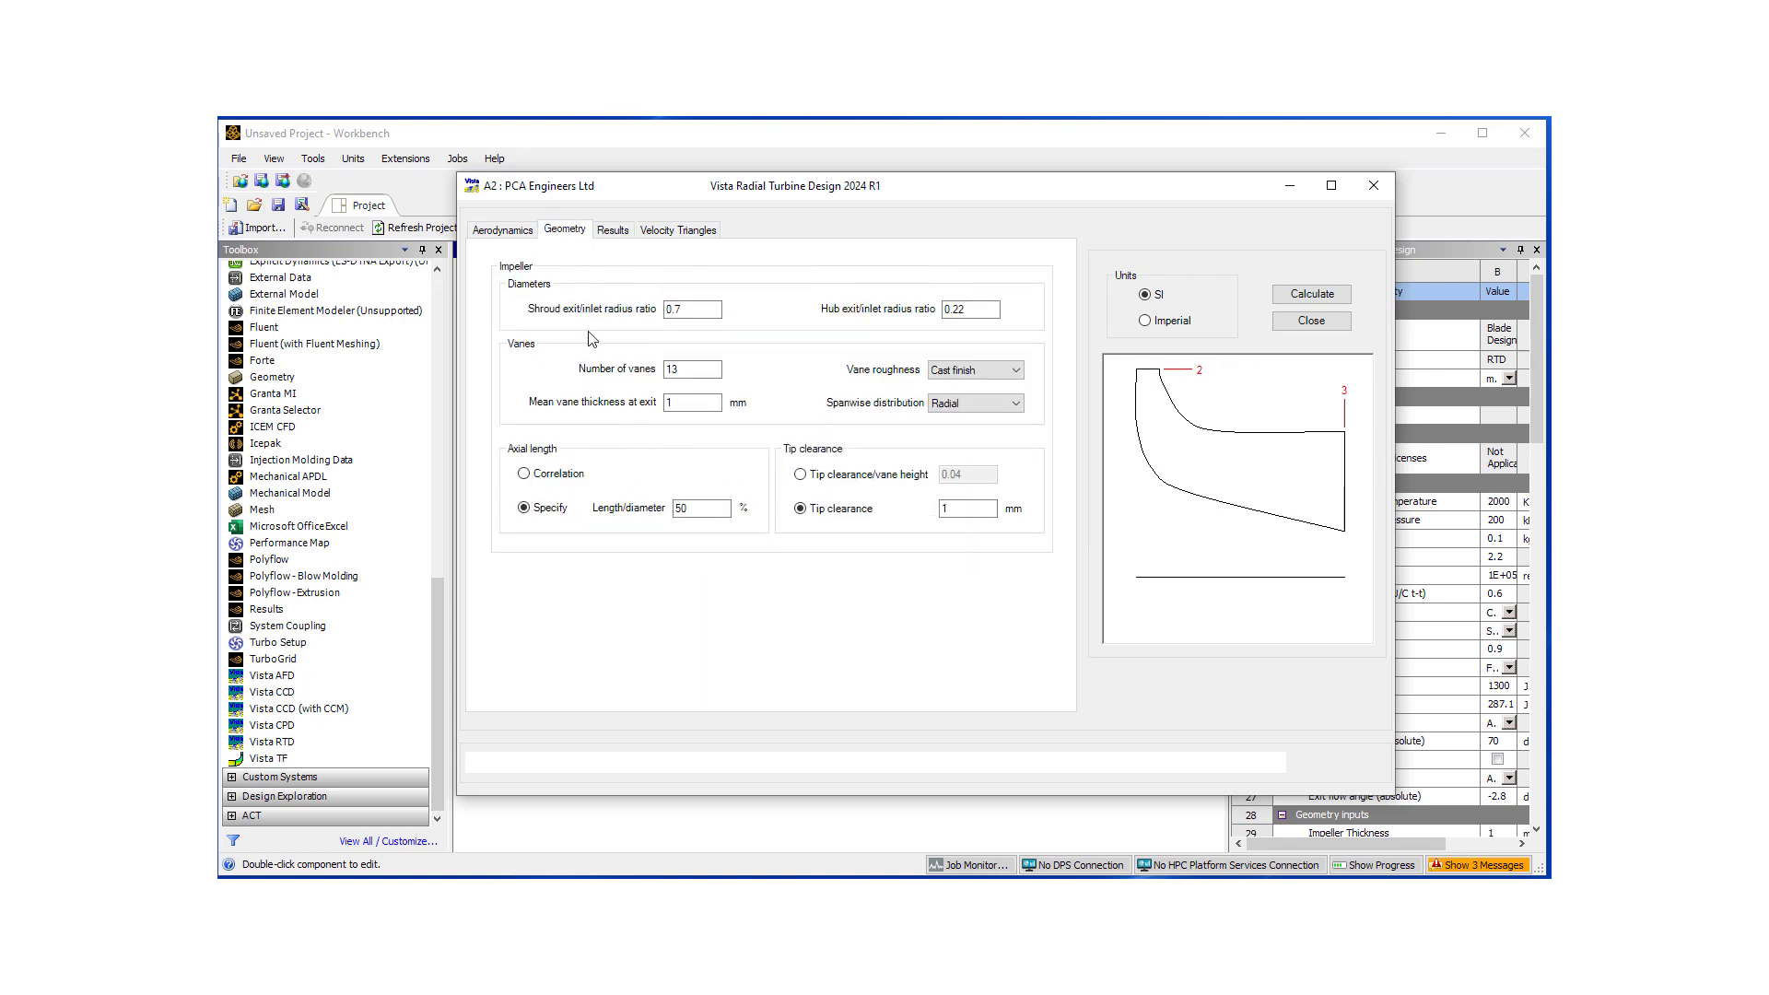
left_click(507, 231)
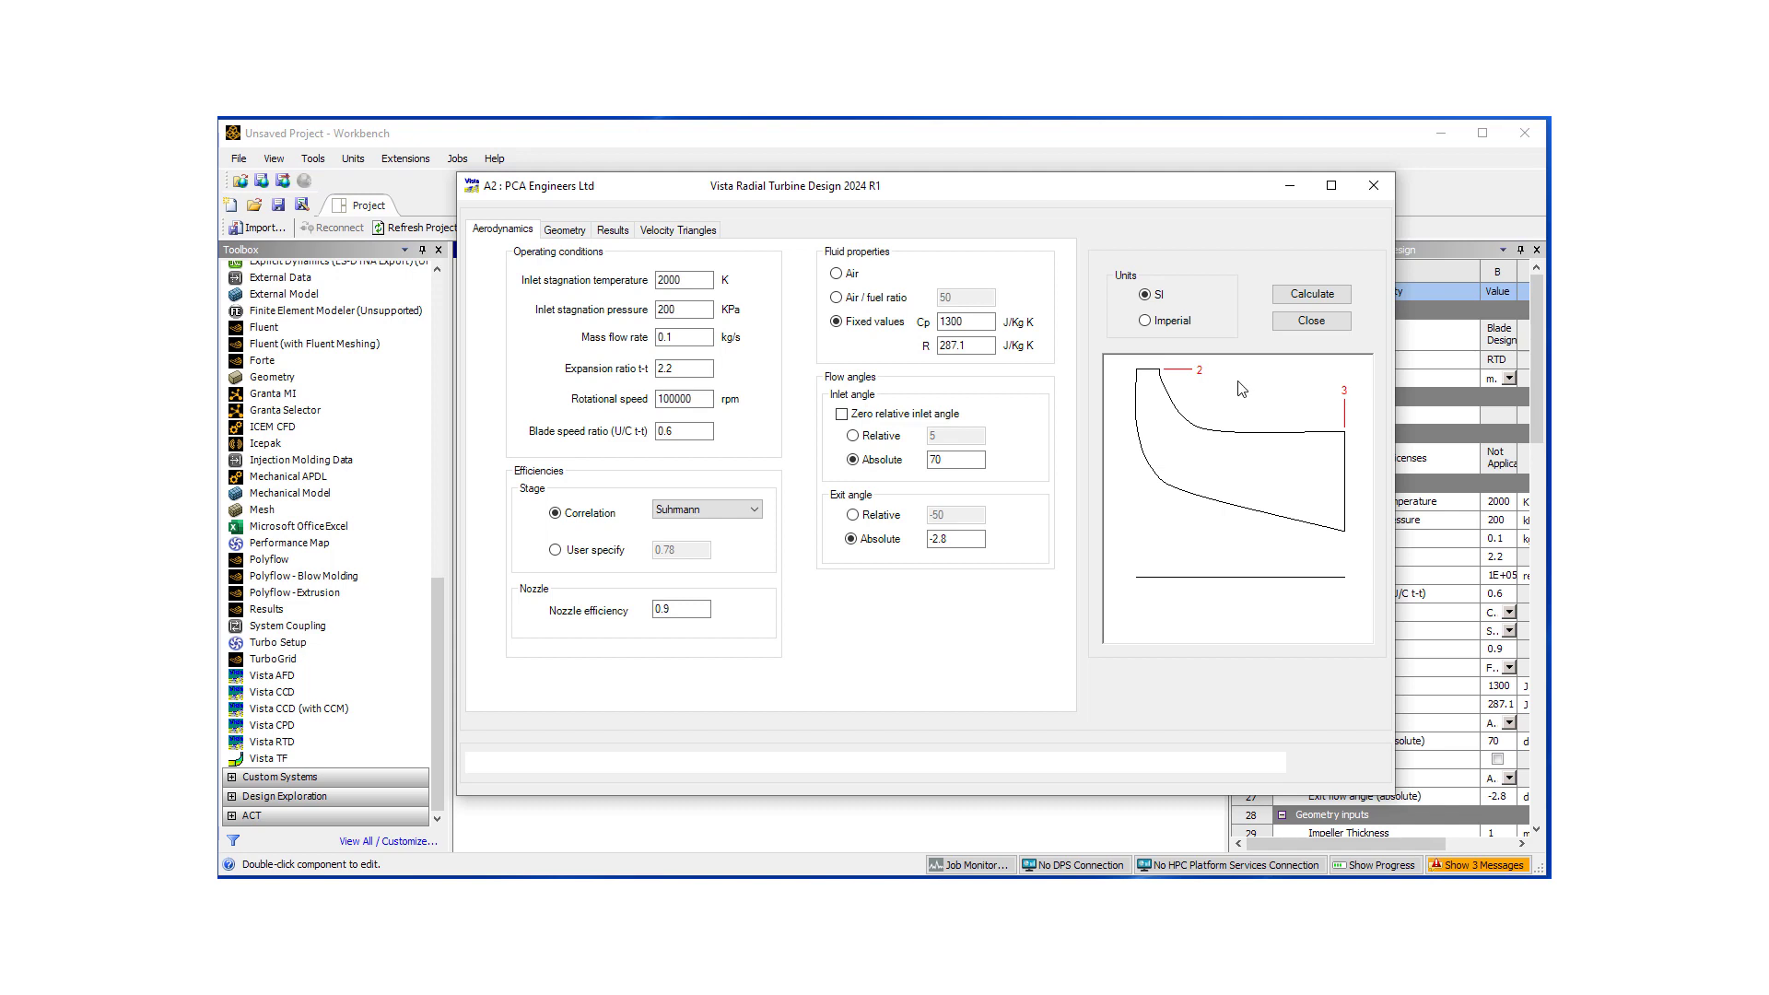
- Close the design window and create a linked Throughflow (BladeGen) system from Blade Design
left_click(1311, 321)
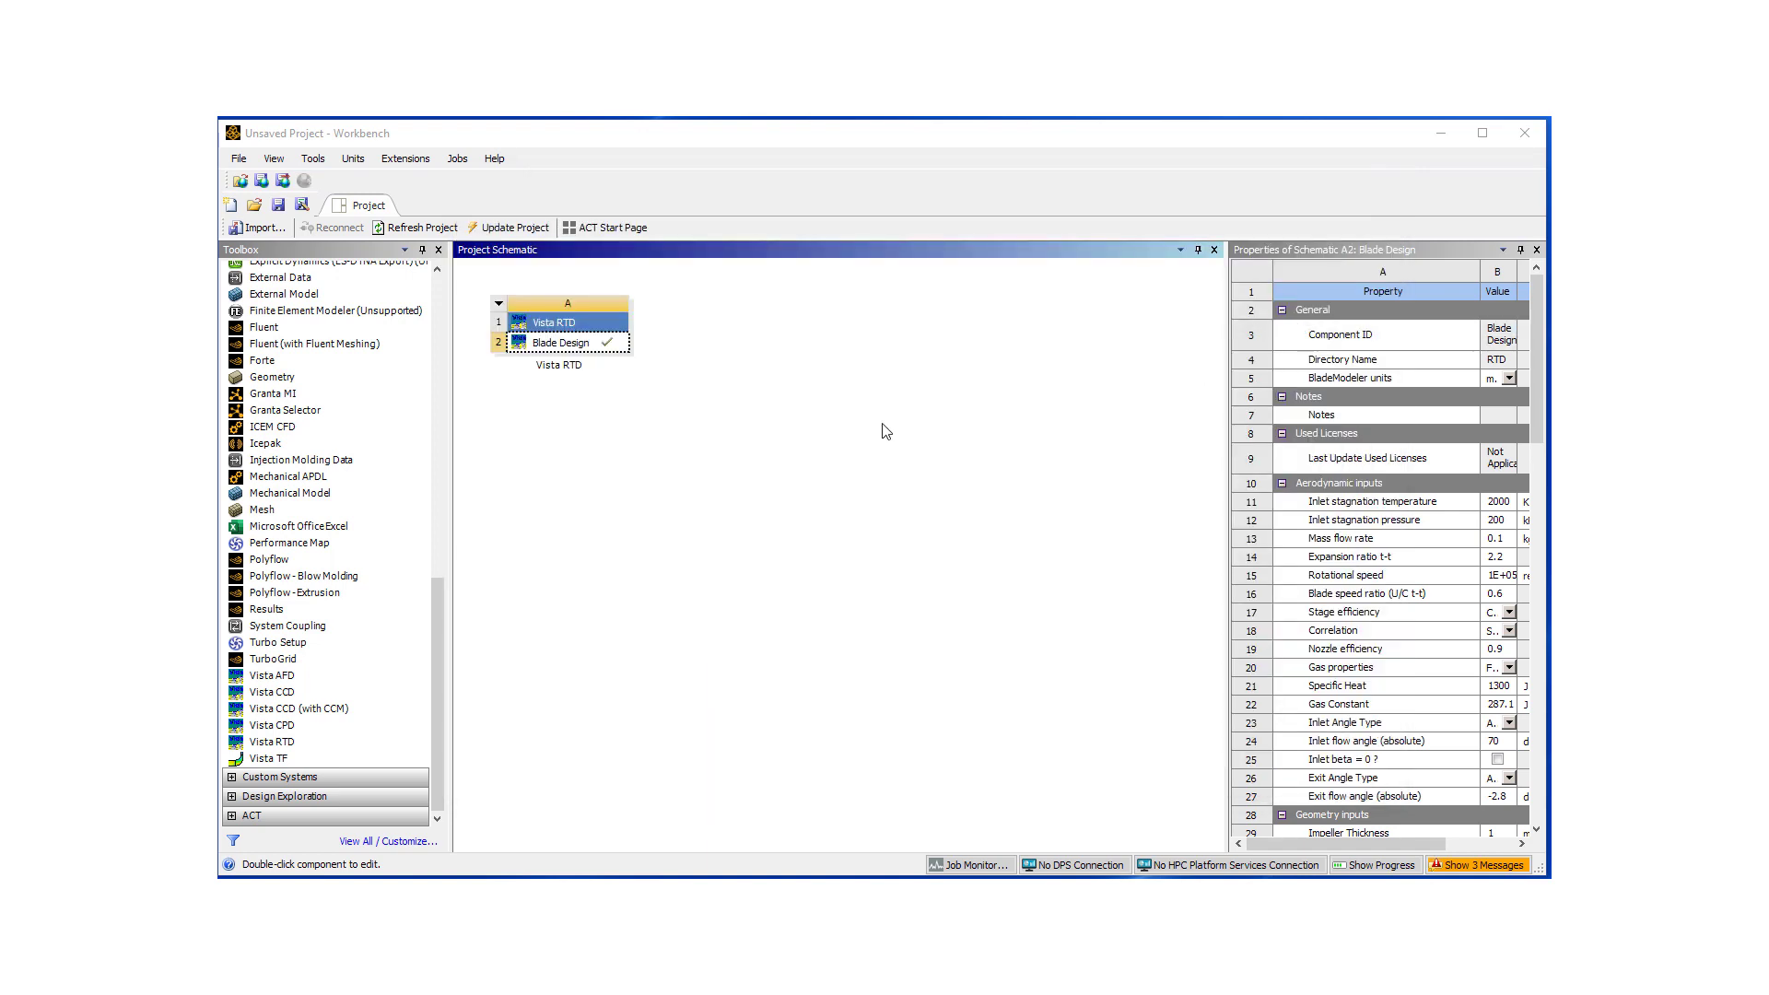
right_click(601, 353)
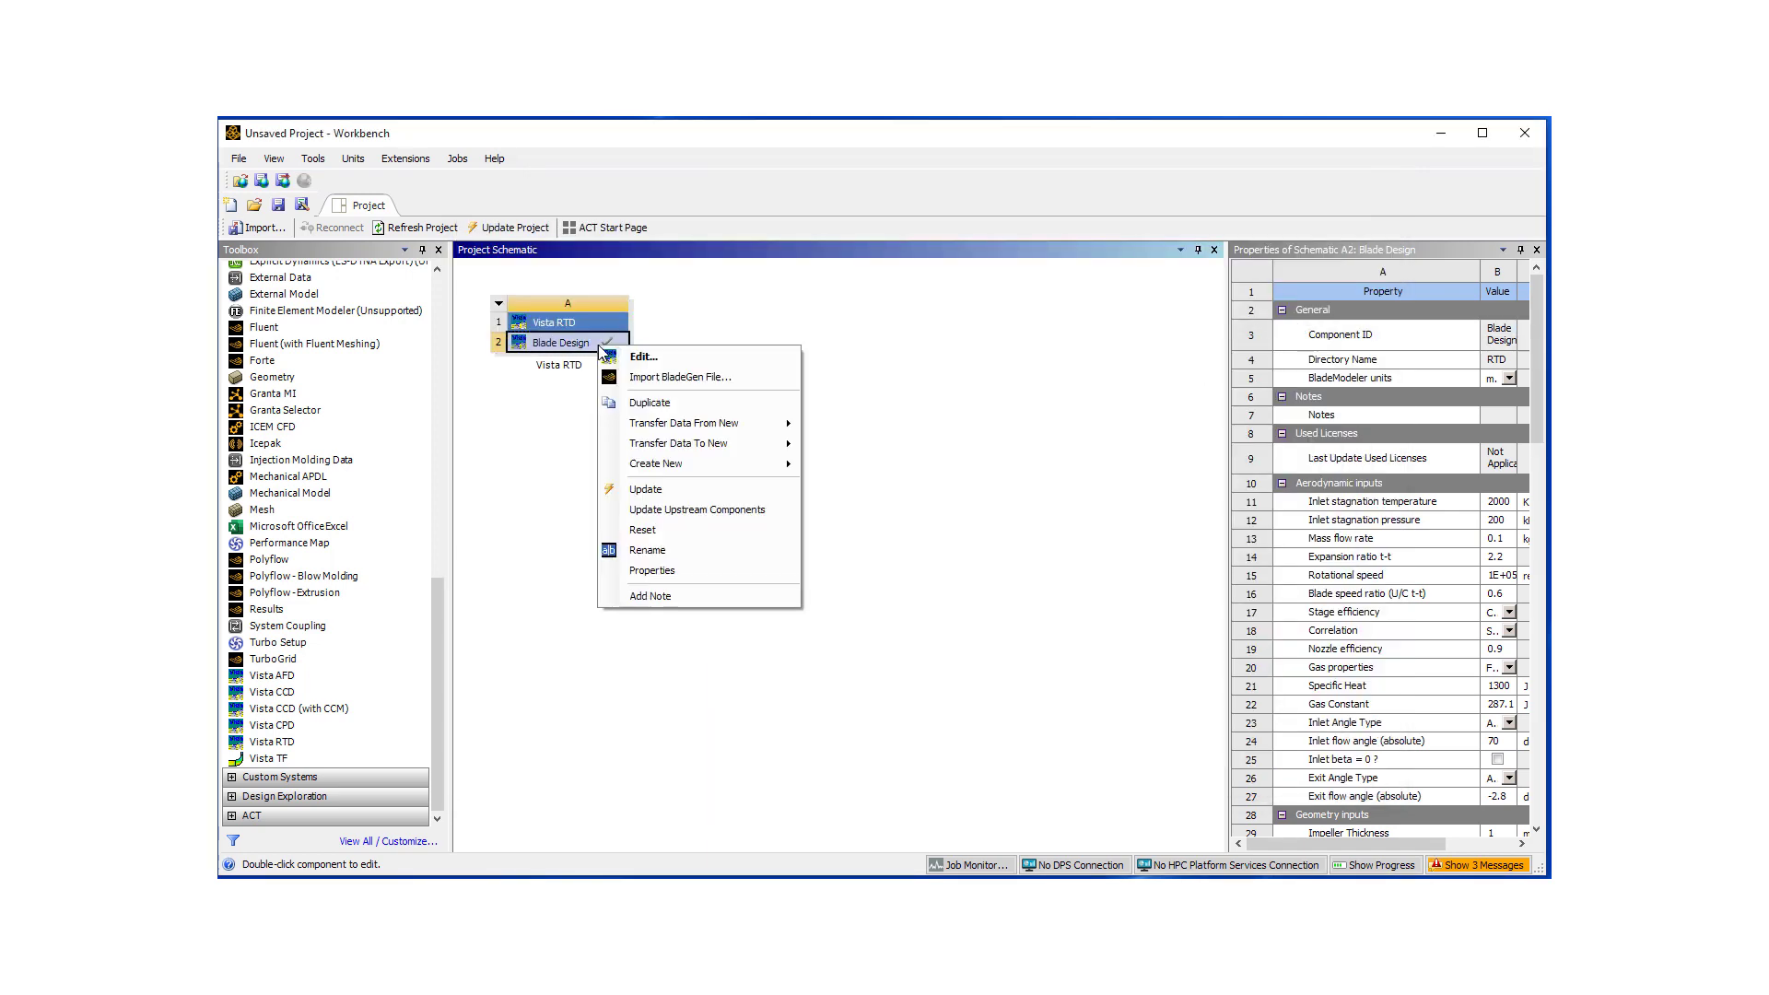
mouse_move(730, 464)
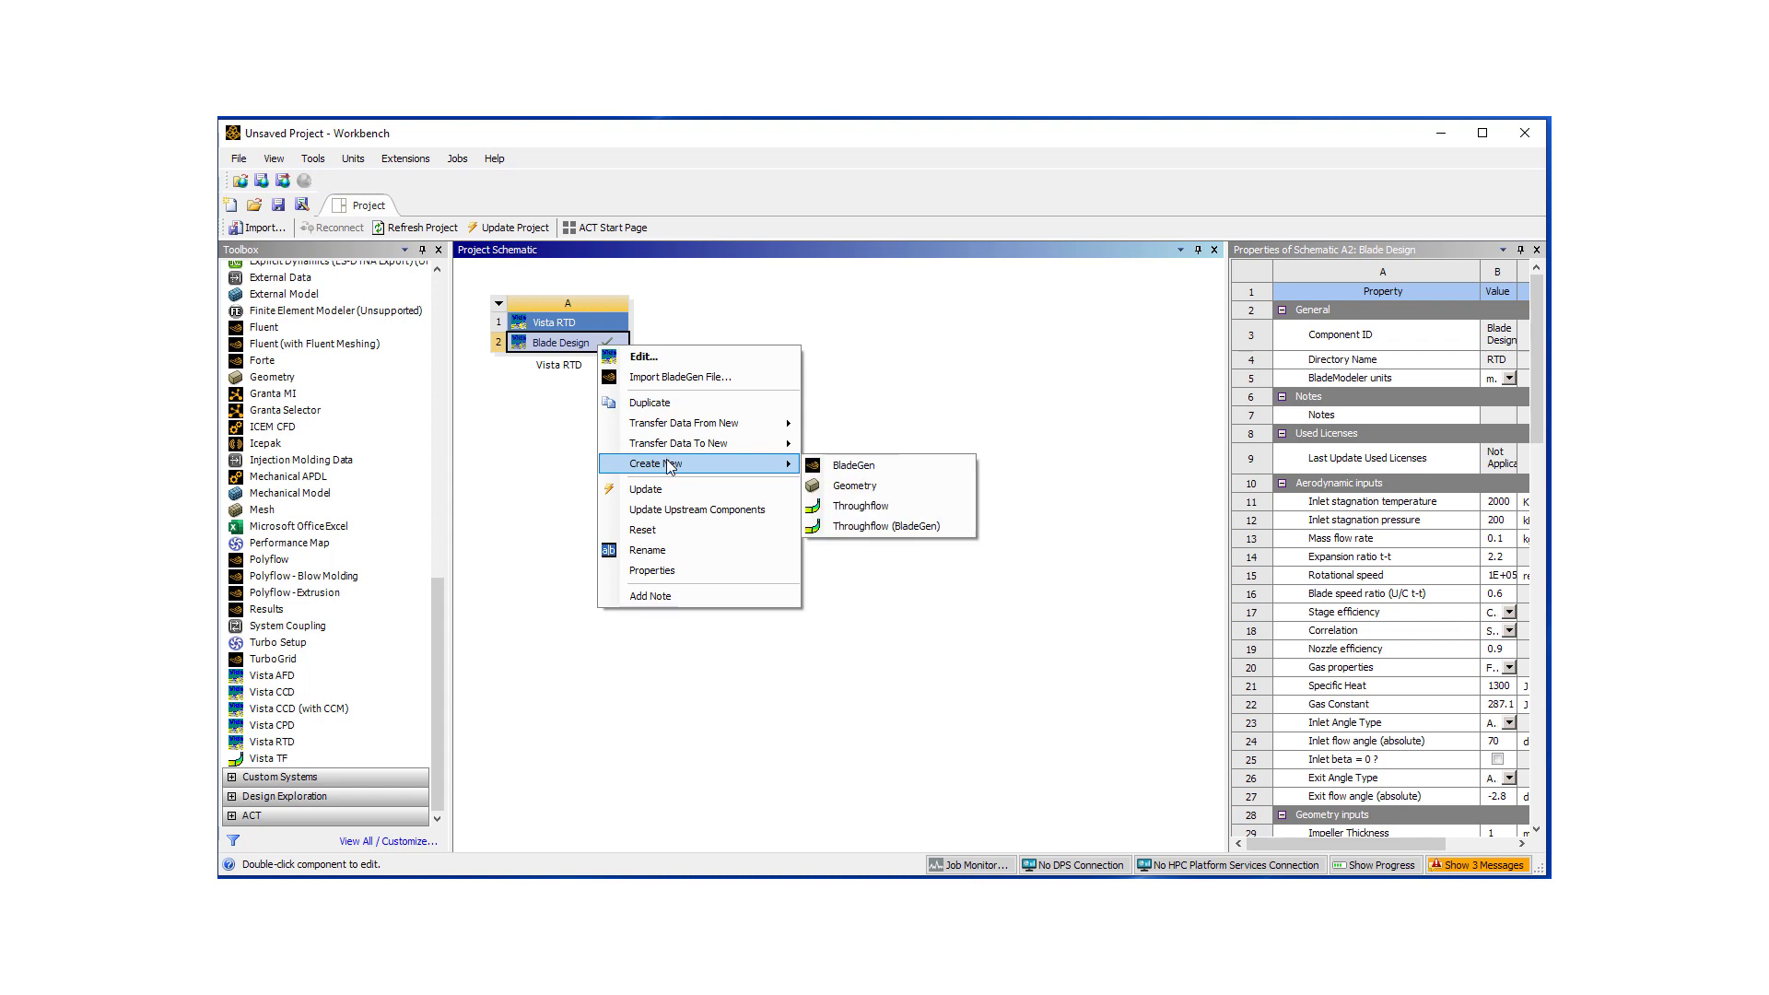
left_click(863, 528)
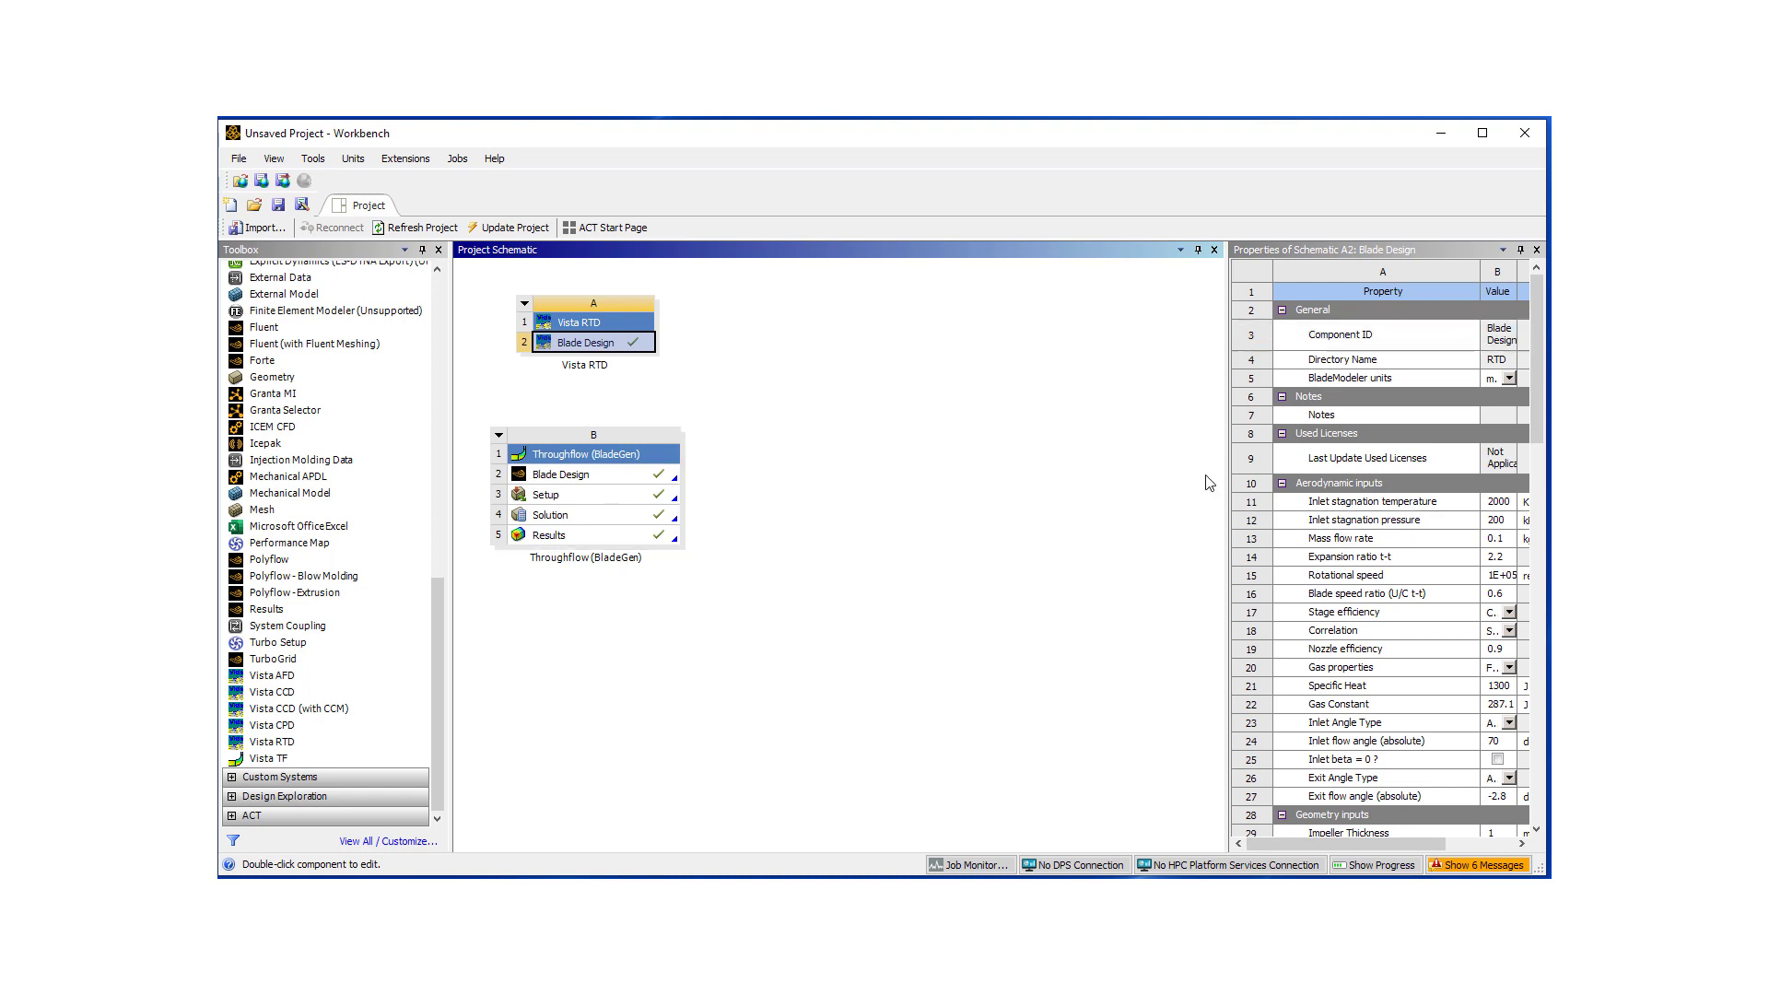
- Widen the Properties pane and inspect the Setup, Solution and Results cell properties
left_click(577, 494)
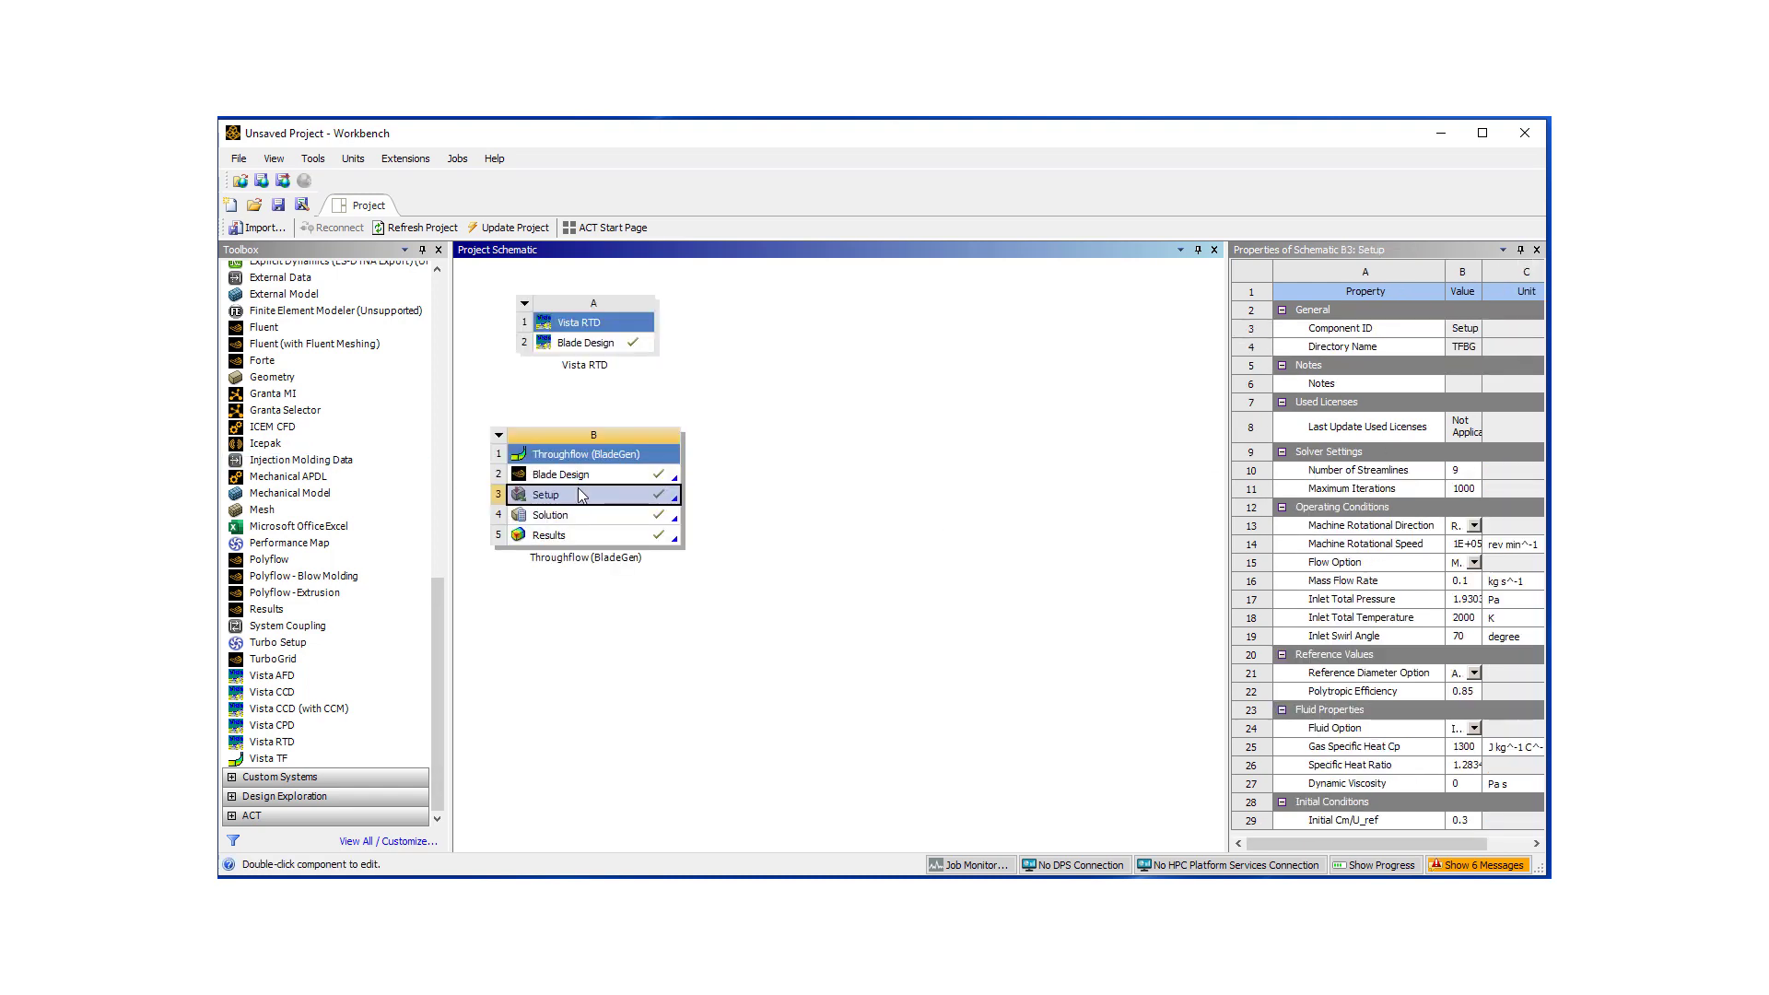
left_click(1230, 488)
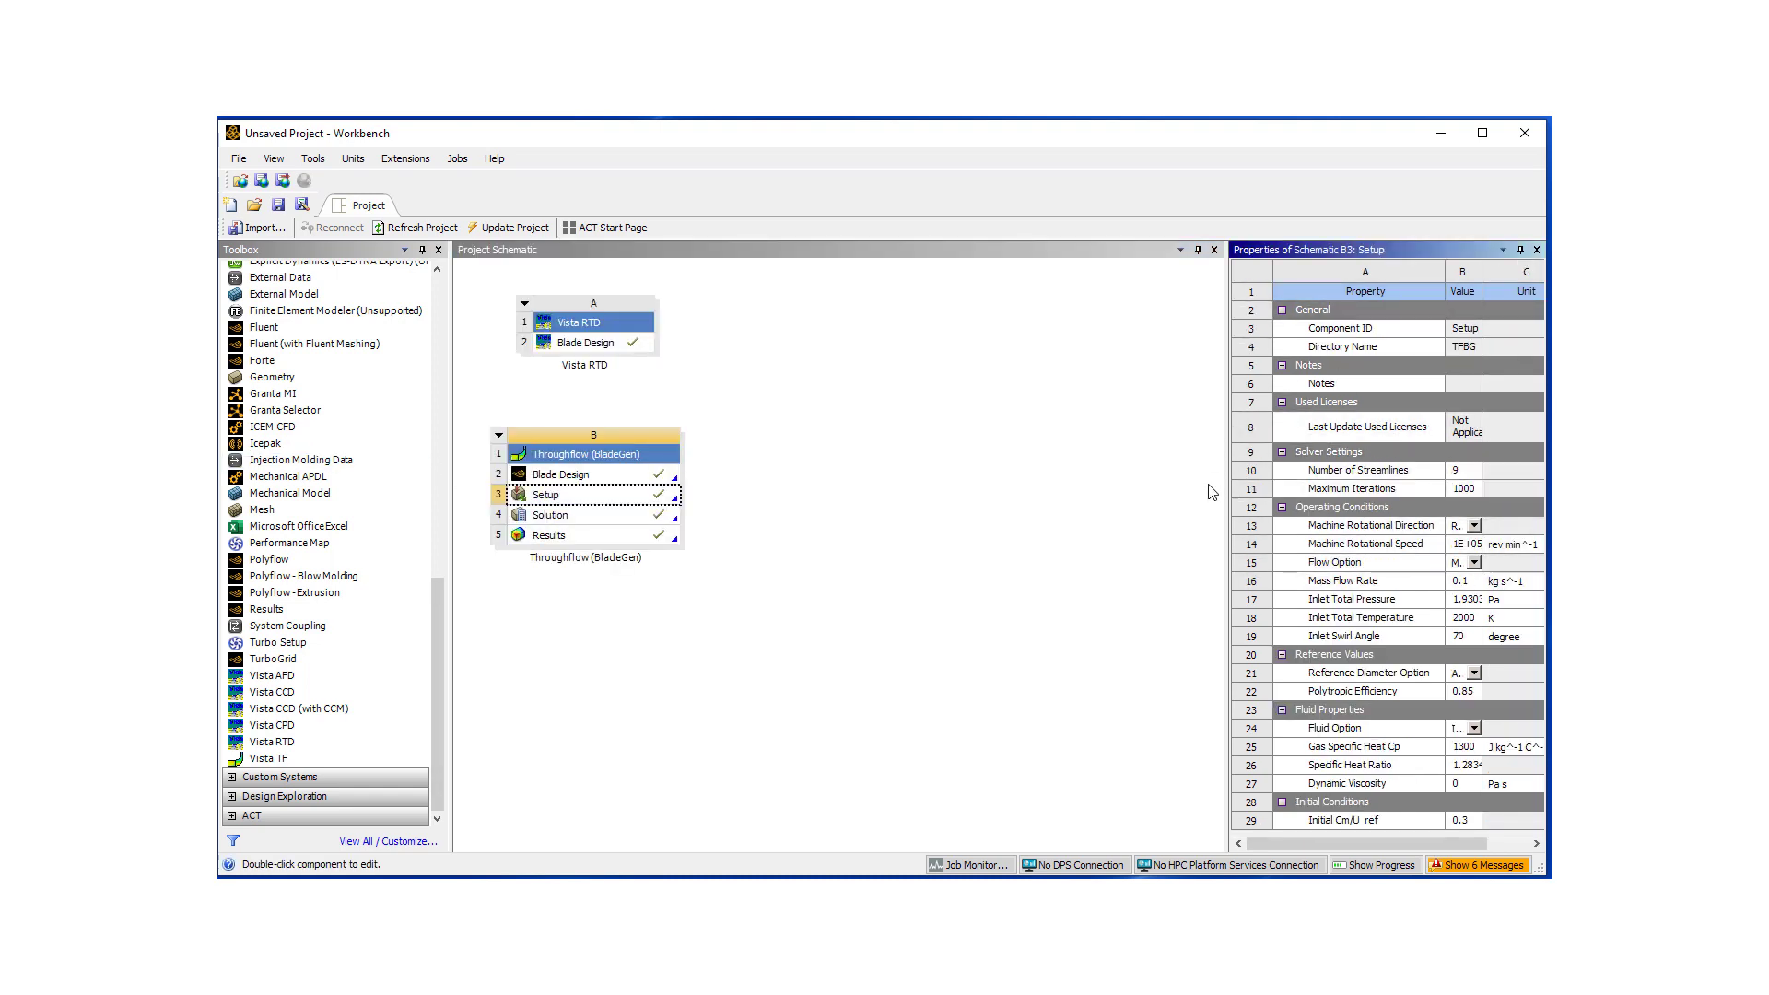
left_click_drag(1224, 516, 1046, 514)
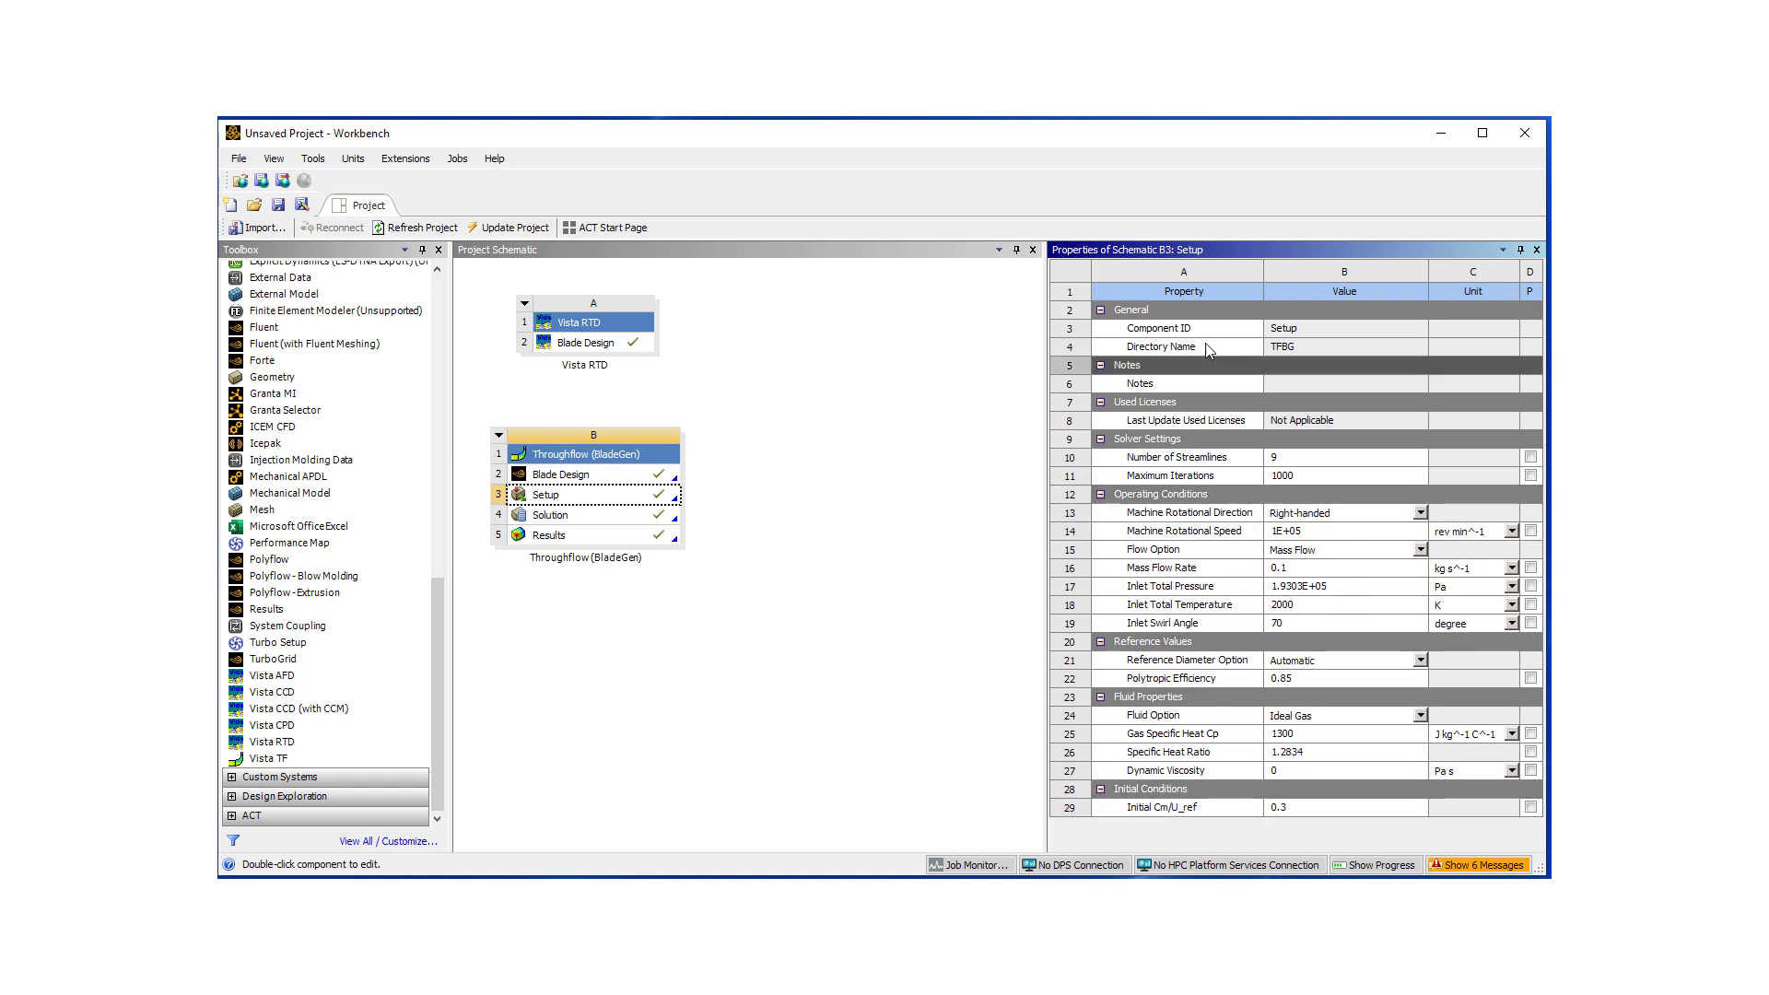
left_click(643, 517)
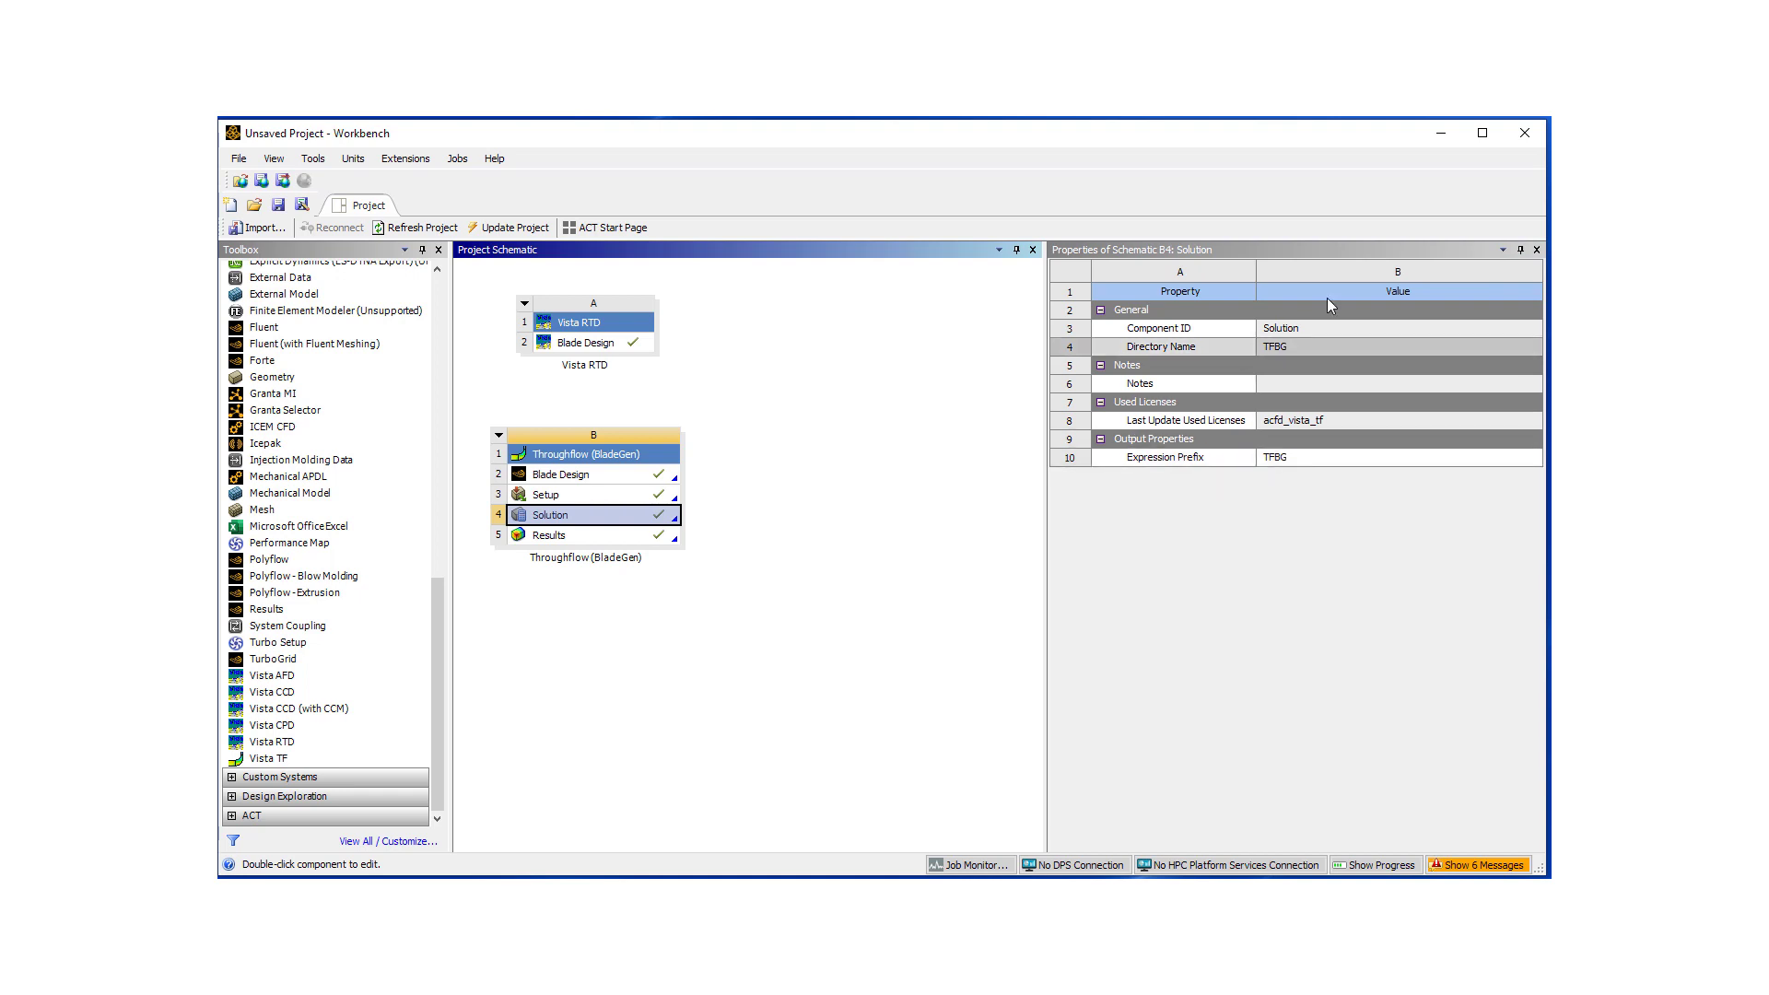
left_click(588, 540)
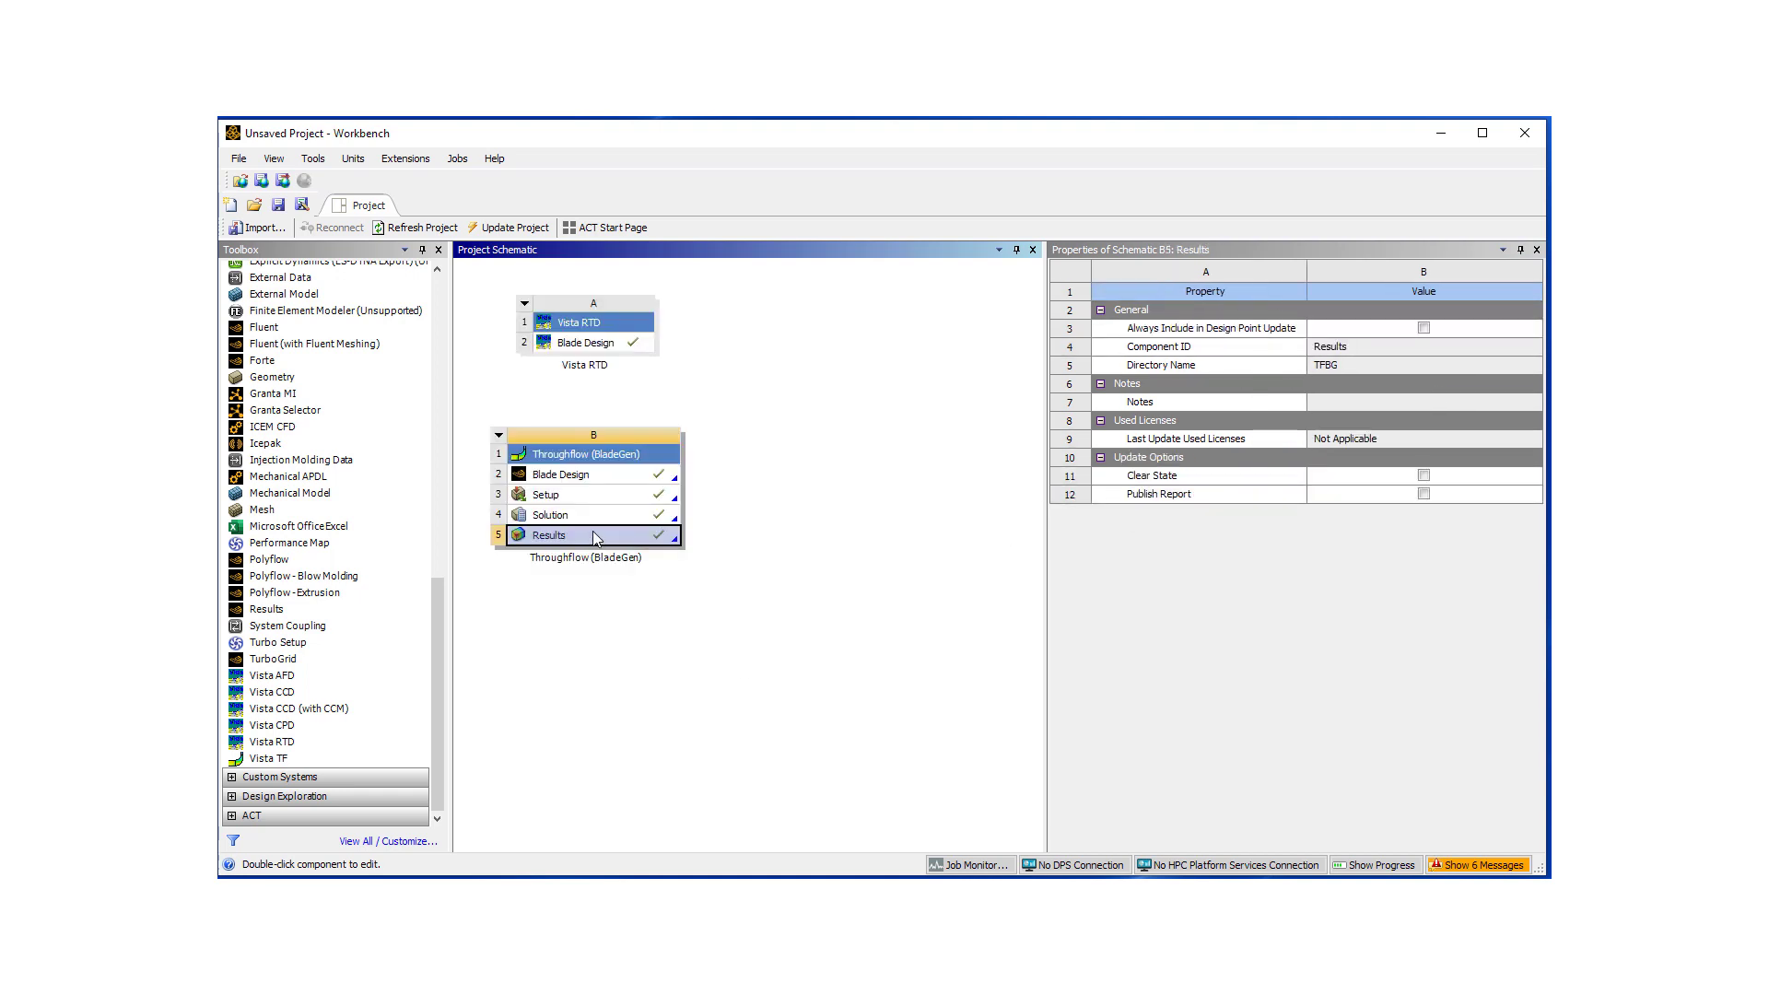
- Launch CFD-Post from system B's Results cell to view the Cm meridional contour
double_click(594, 536)
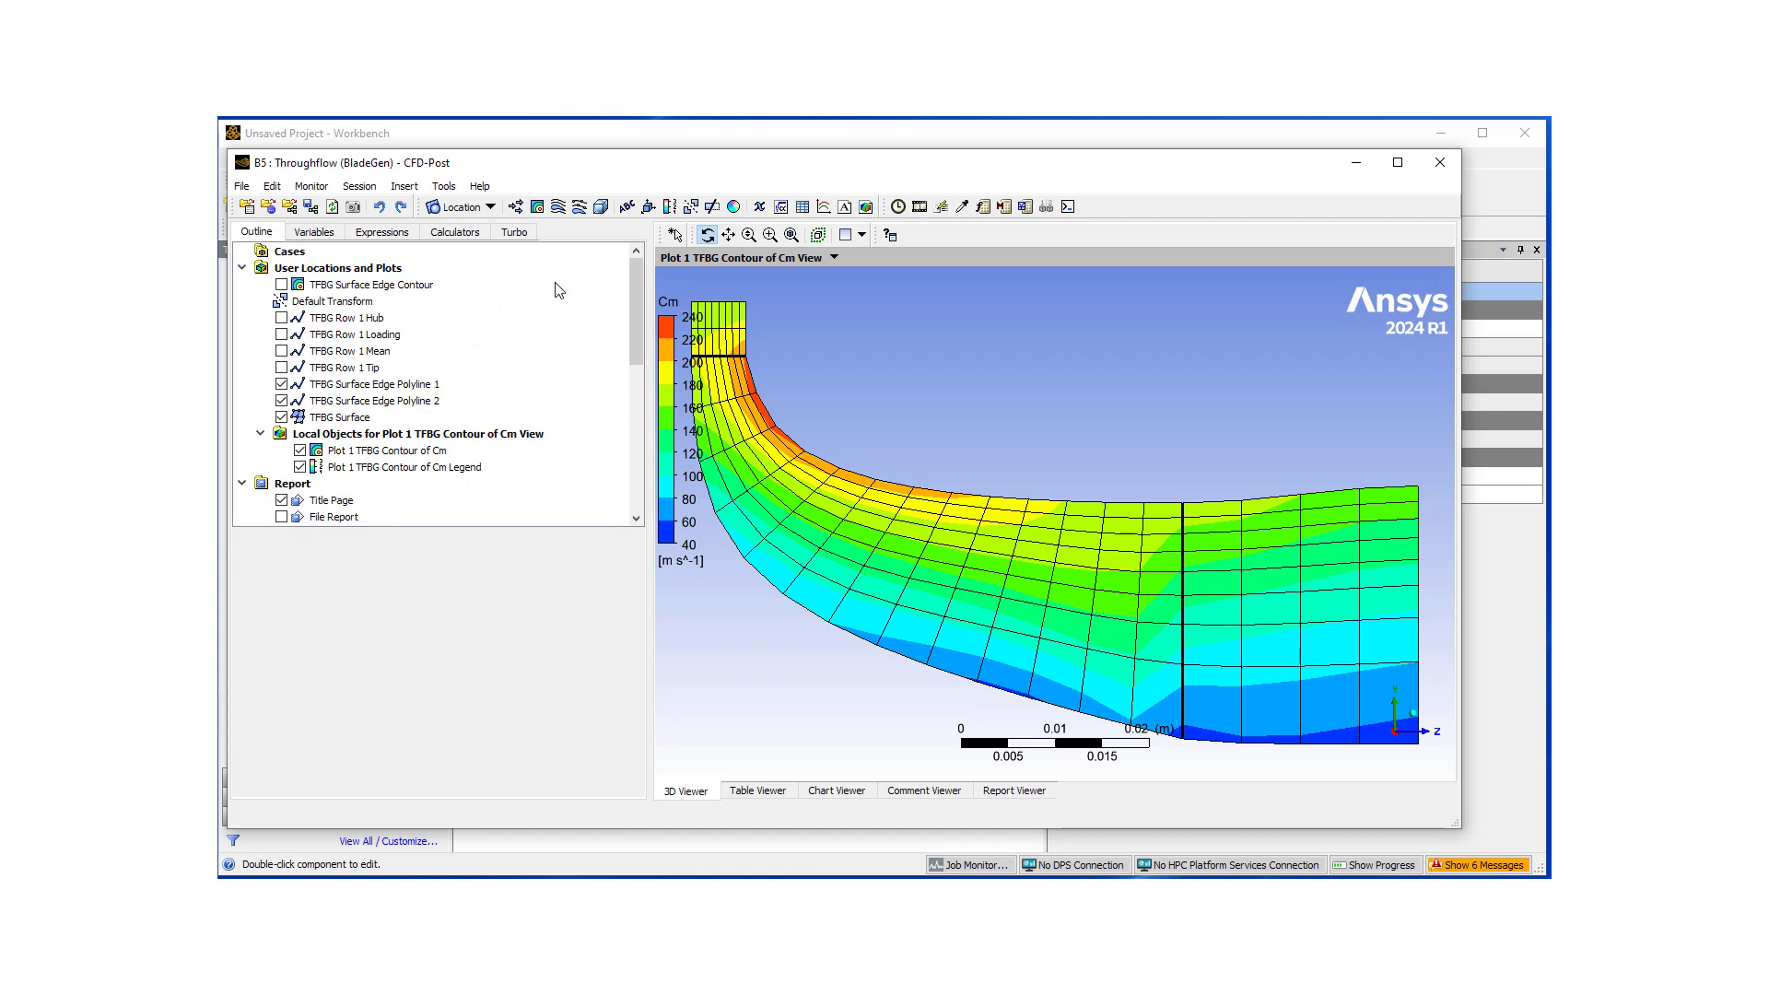
- Bring the Workbench project schematic back in front of CFD-Post
left_click(822, 129)
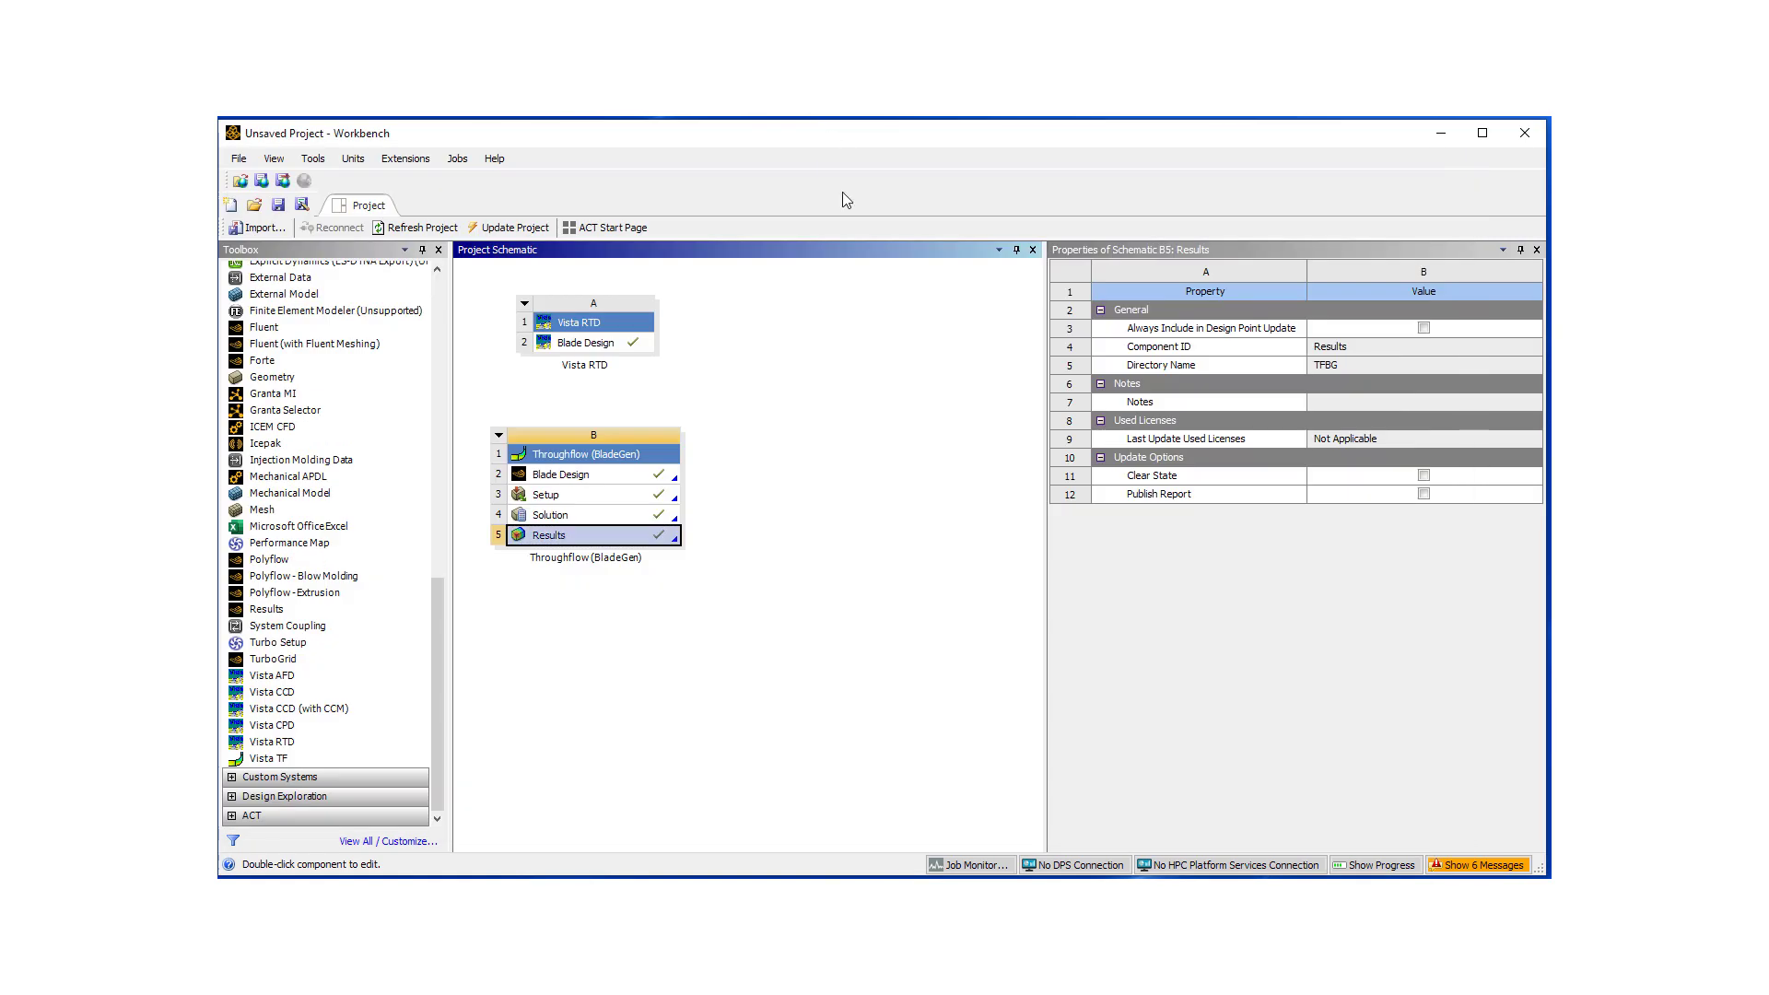